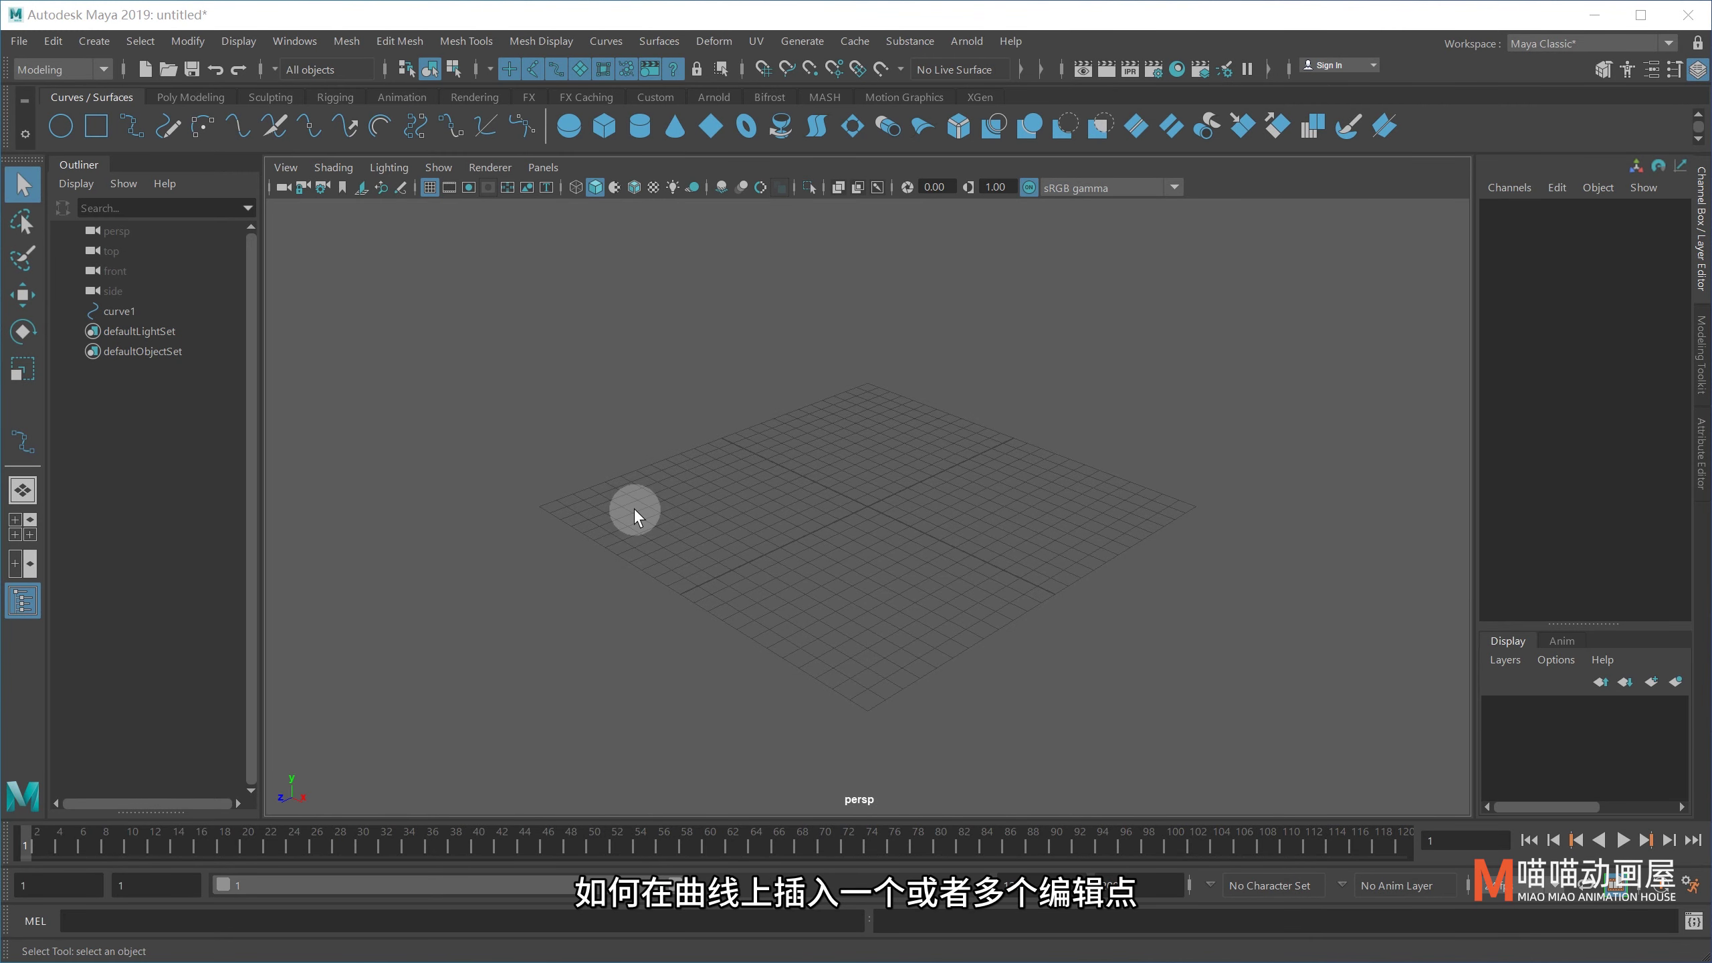
Draw a wavy EP curve with four edit points across the grid.
click(132, 127)
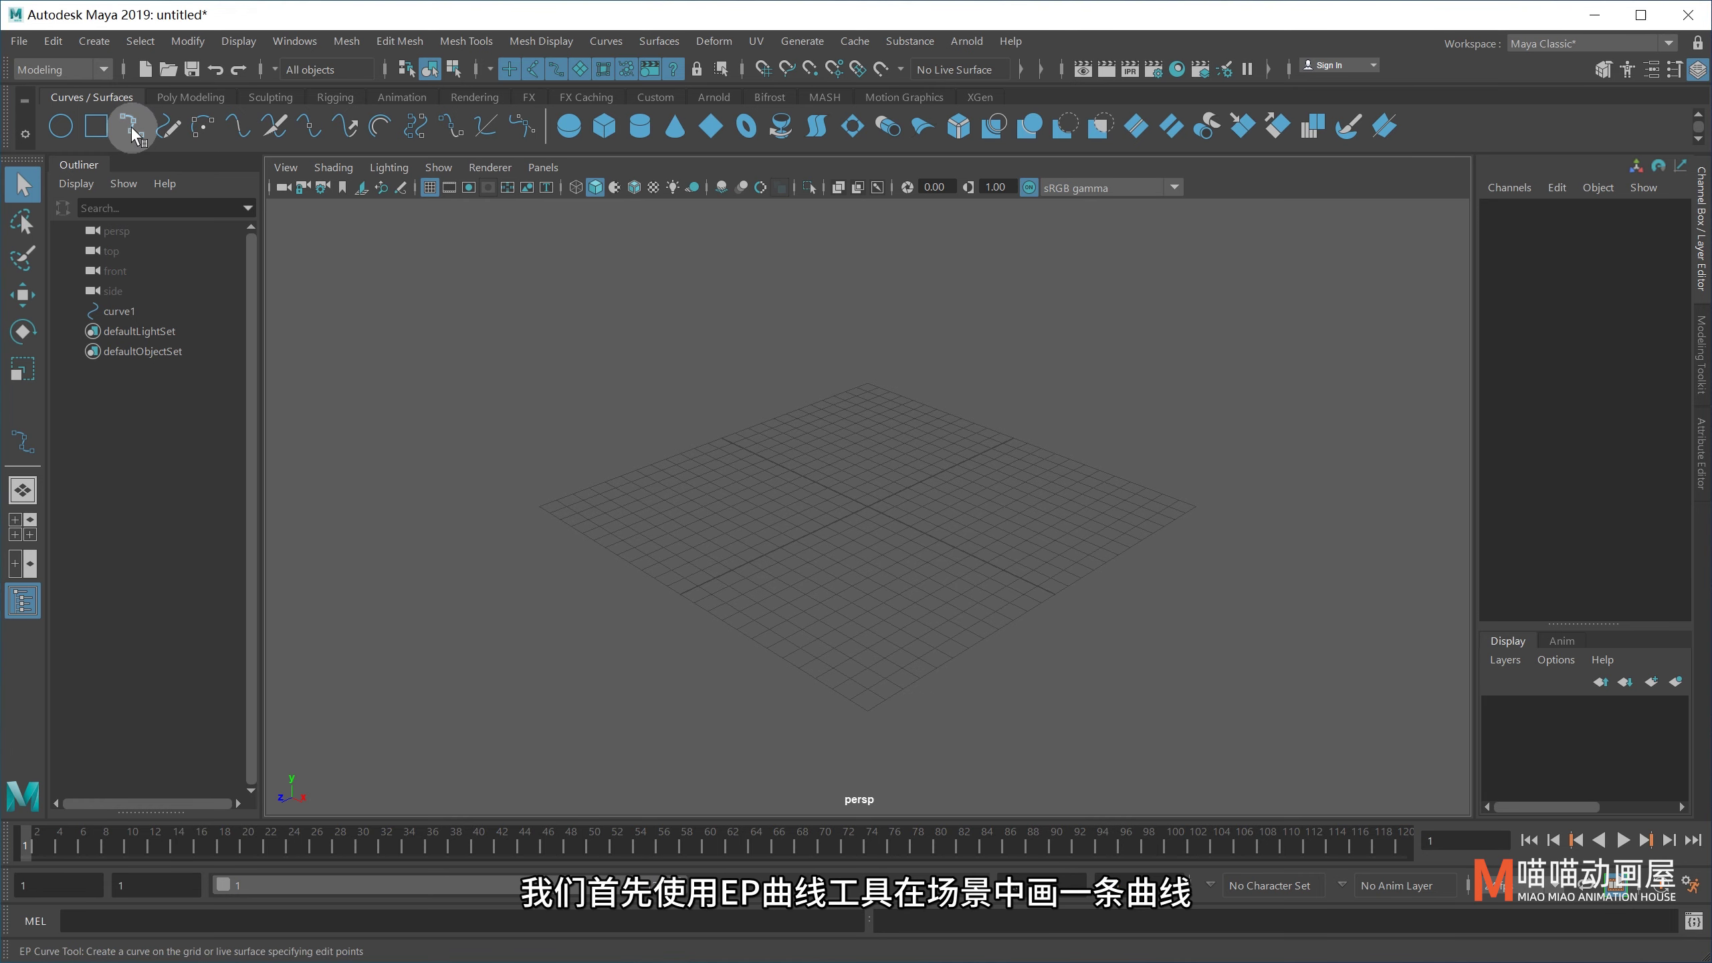
click(419, 699)
click(584, 558)
click(914, 729)
click(1183, 618)
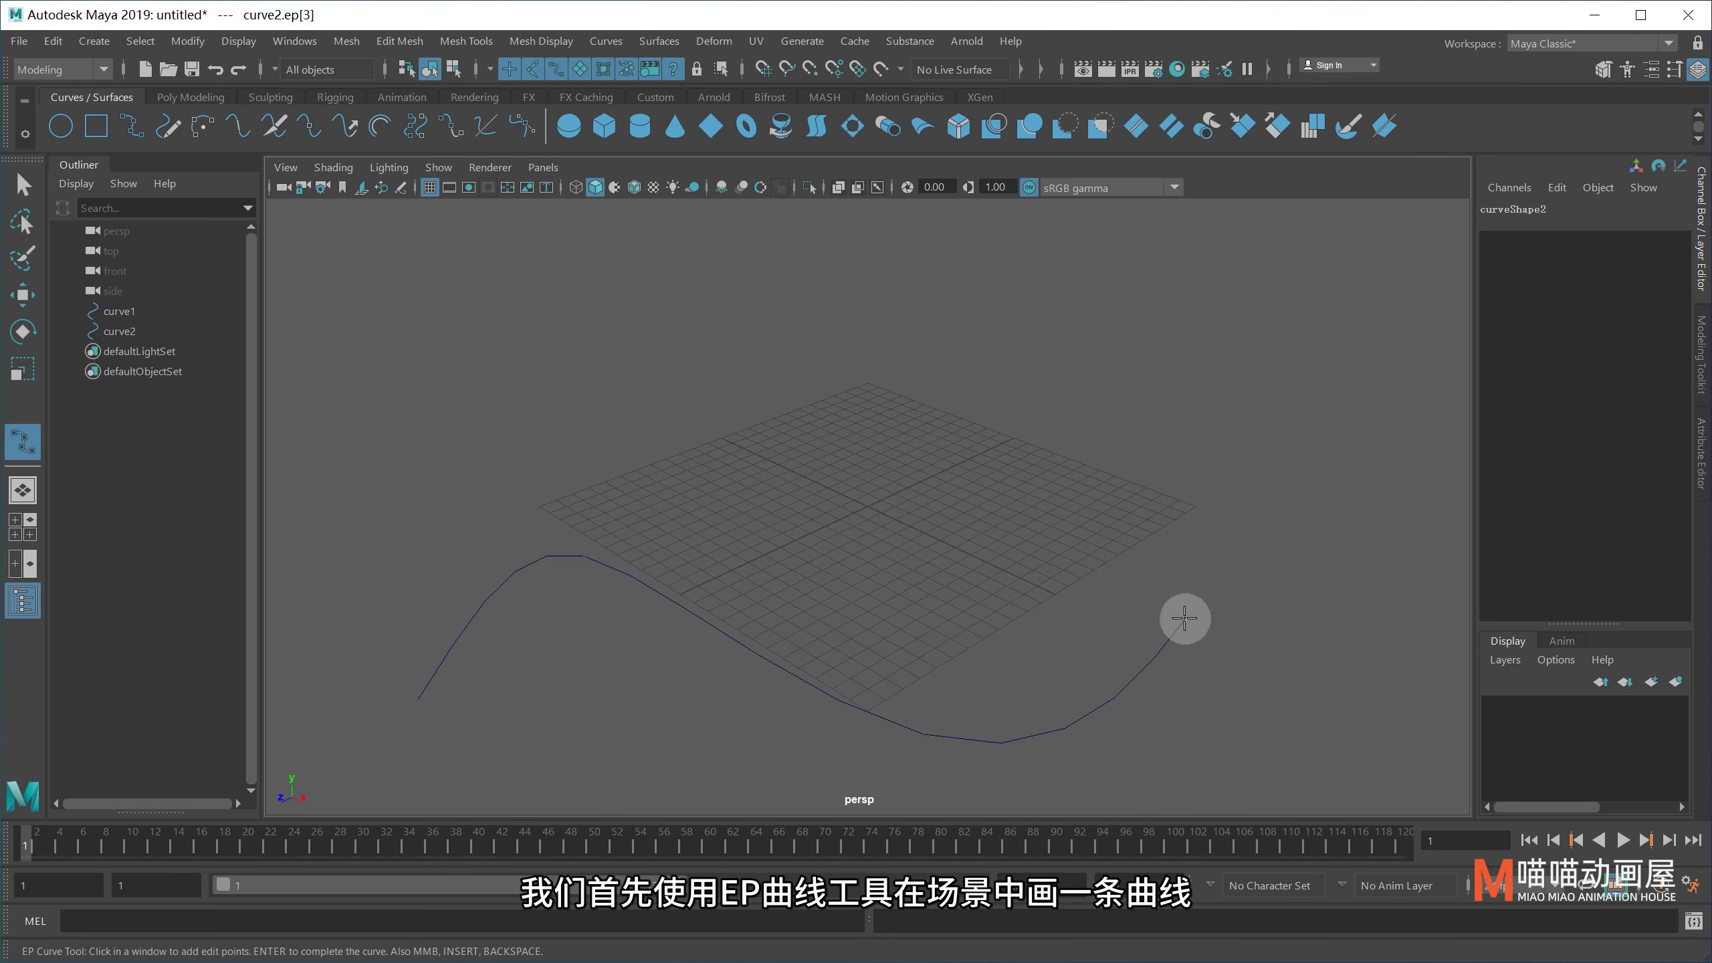
key(Return)
Duplicate the curve and raise the copy above the original.
key(w)
key(ctrl+d)
drag(867, 451, 880, 287)
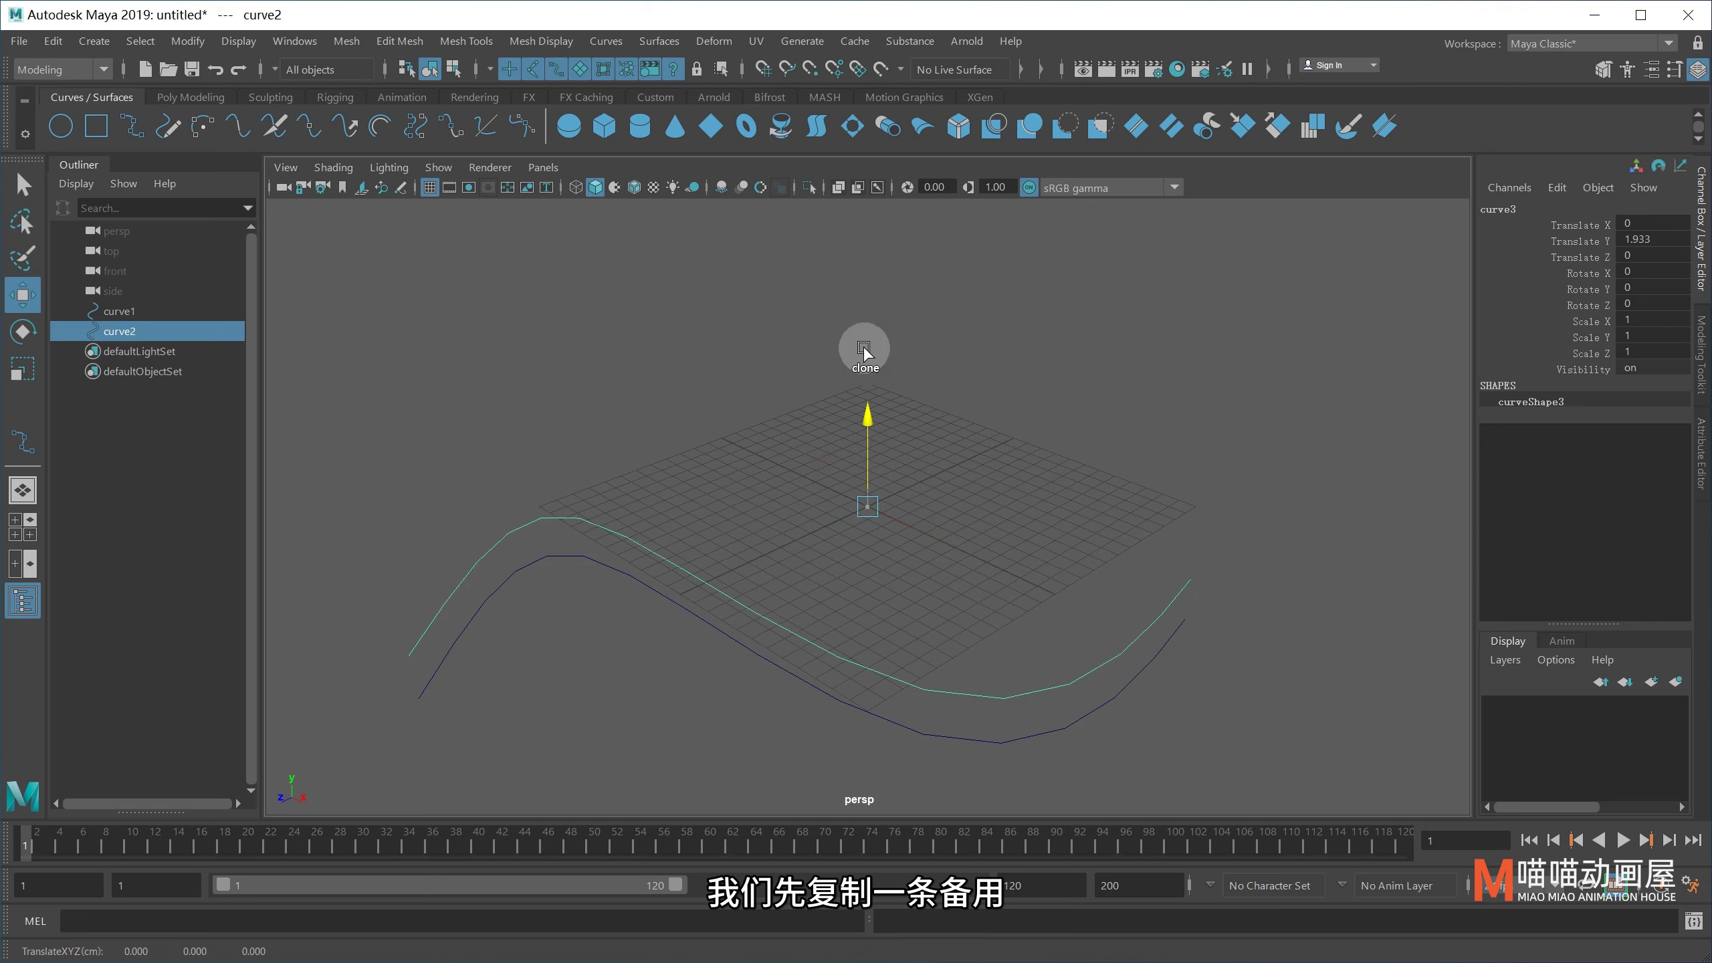
key(q)
Show the lower curve's control vertices and select several of them.
click(829, 681)
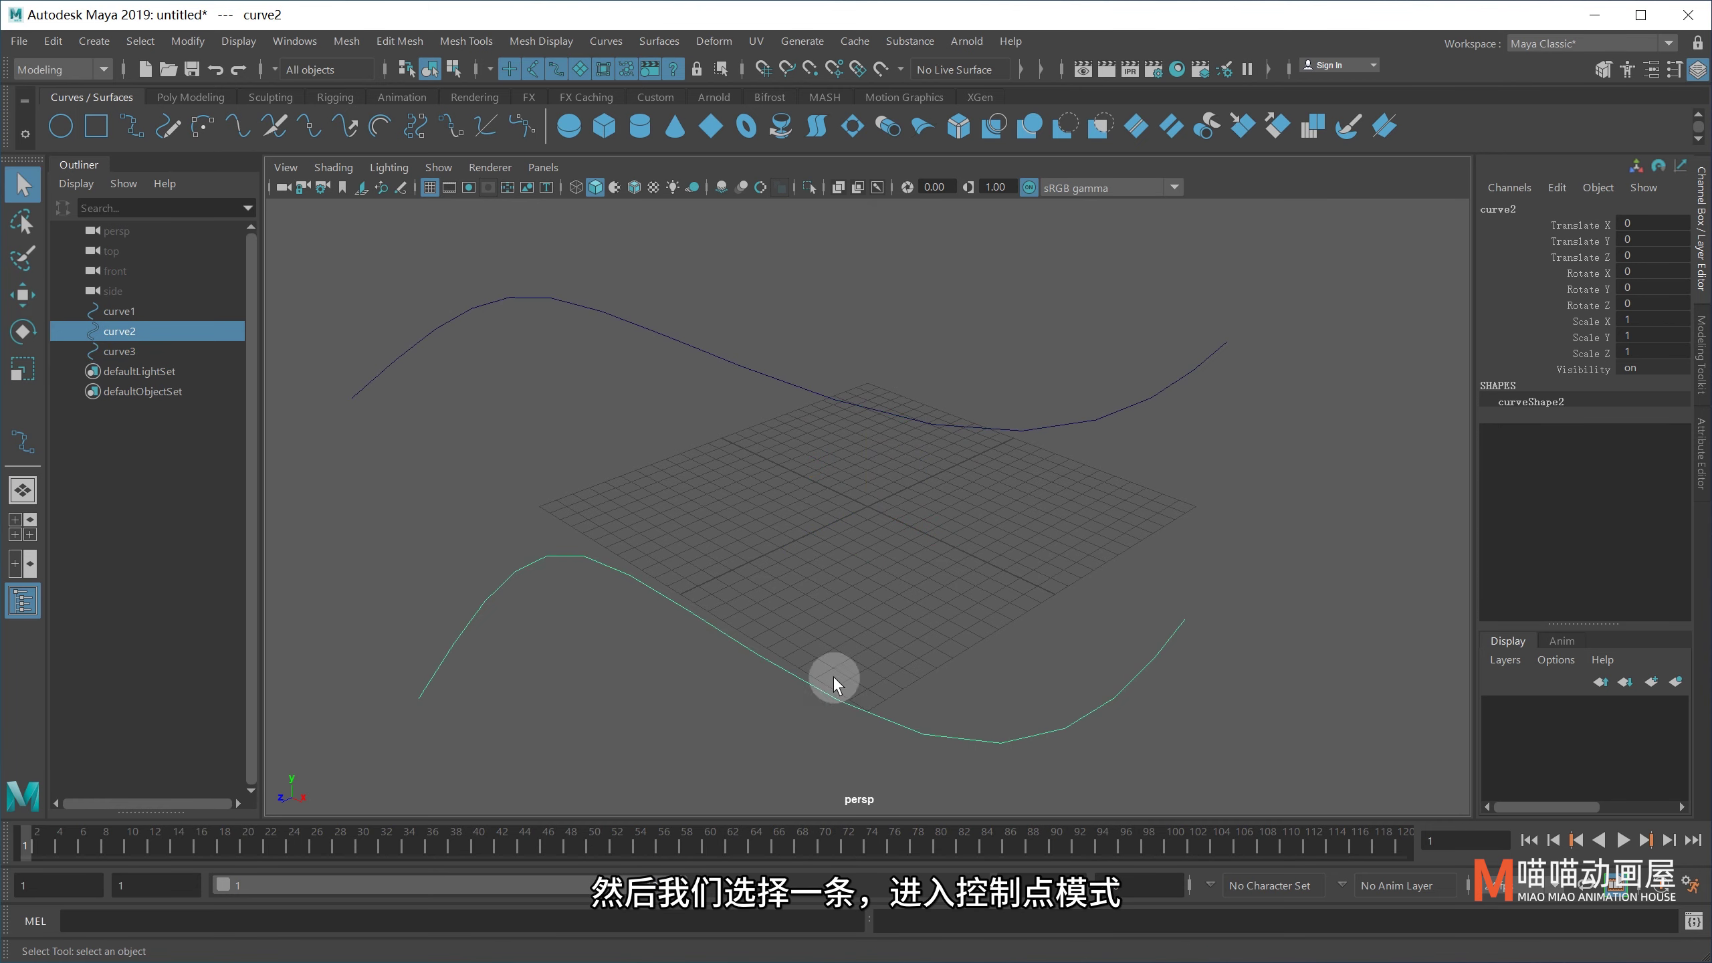
right_drag(817, 632, 719, 624)
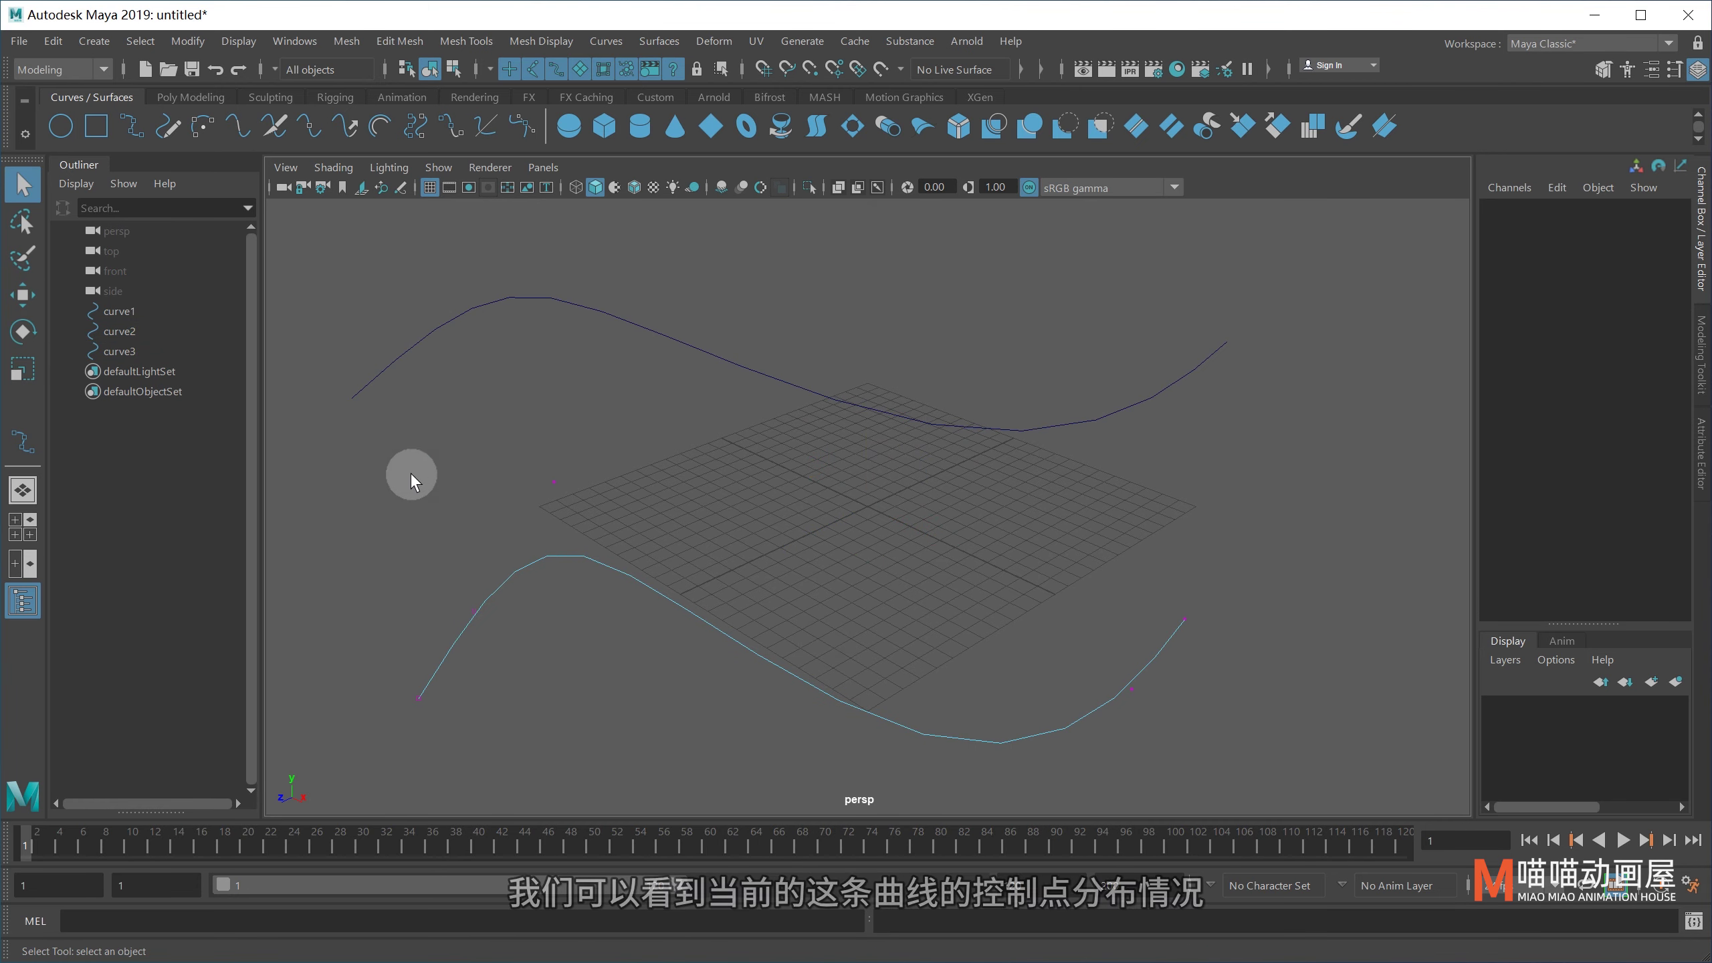
drag(412, 468, 1231, 776)
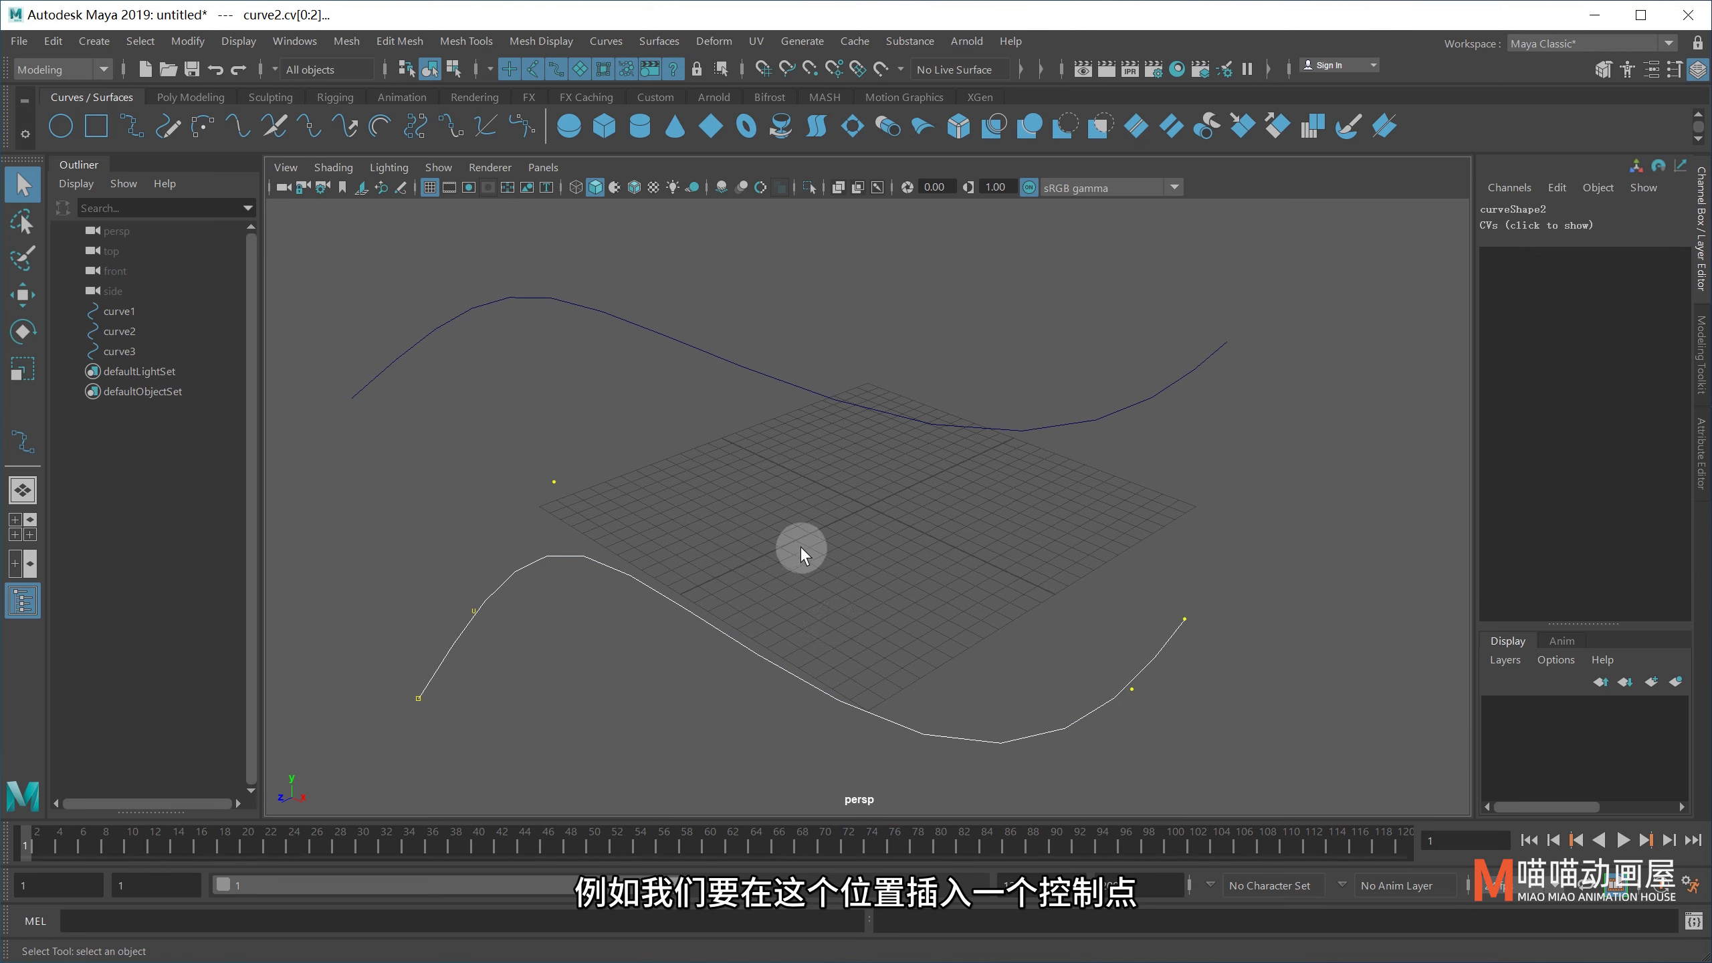
Switch the lower curve2 to Curve Point picking and mark knot points along its middle.
click(704, 656)
right_click(771, 647)
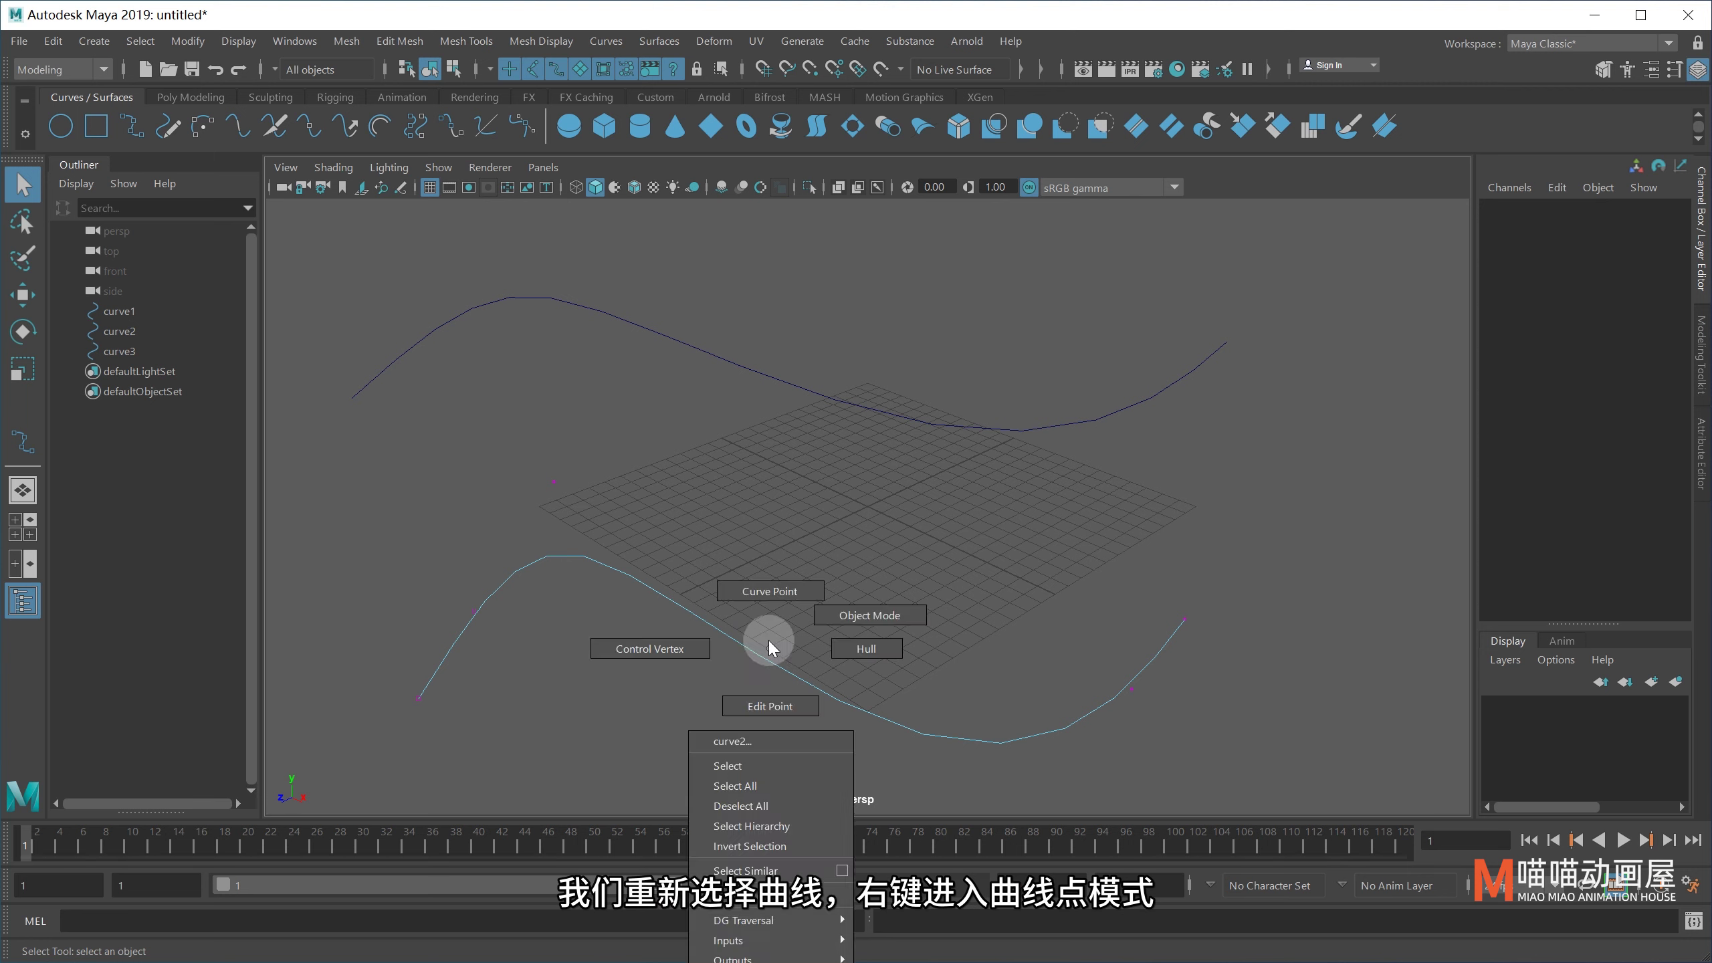
right_drag(771, 647, 757, 590)
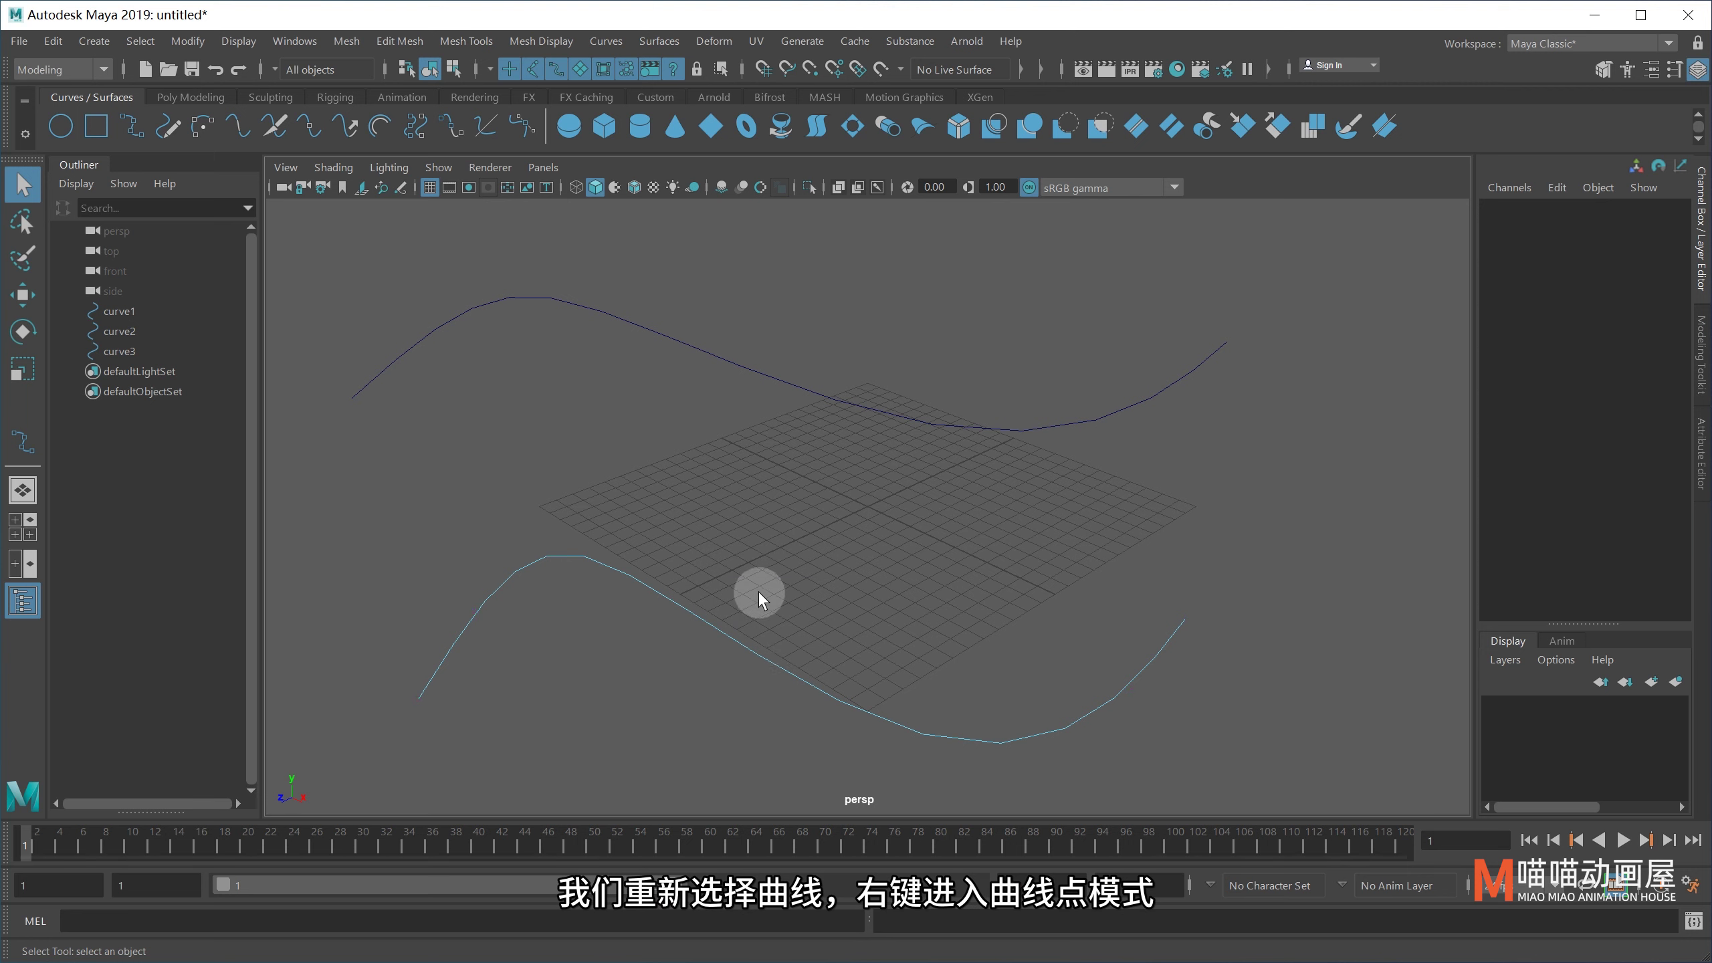
click(719, 632)
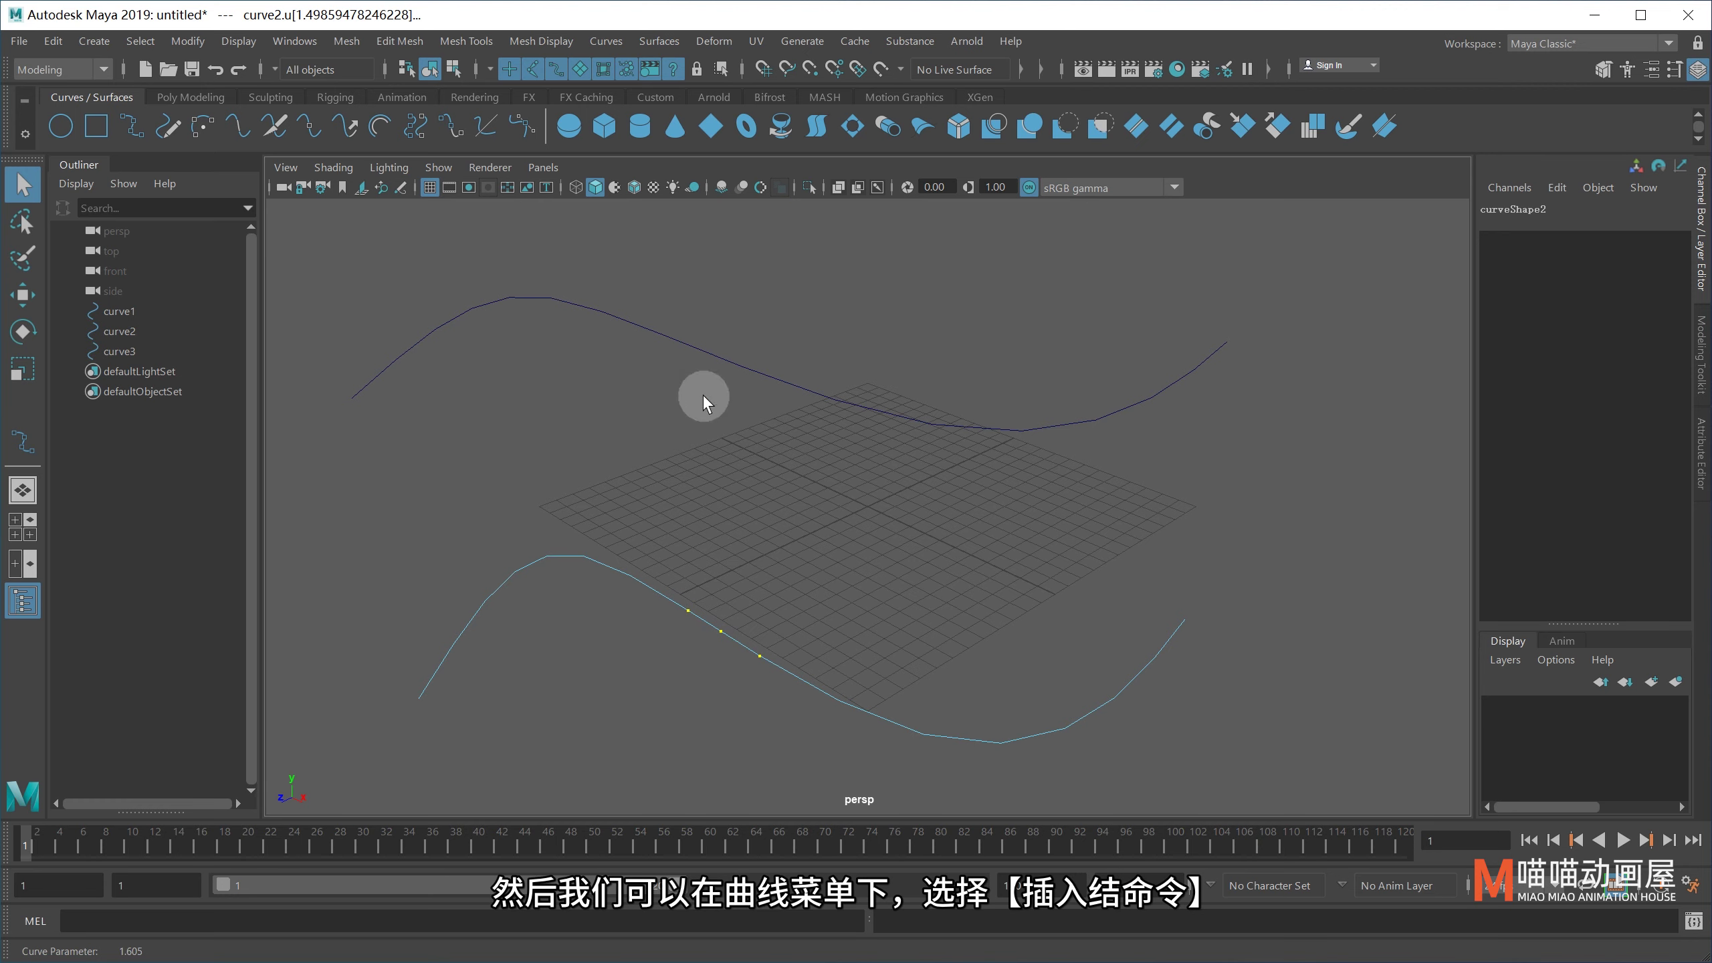
Insert knots at curve2's marked points and select the newly added control vertices.
click(616, 41)
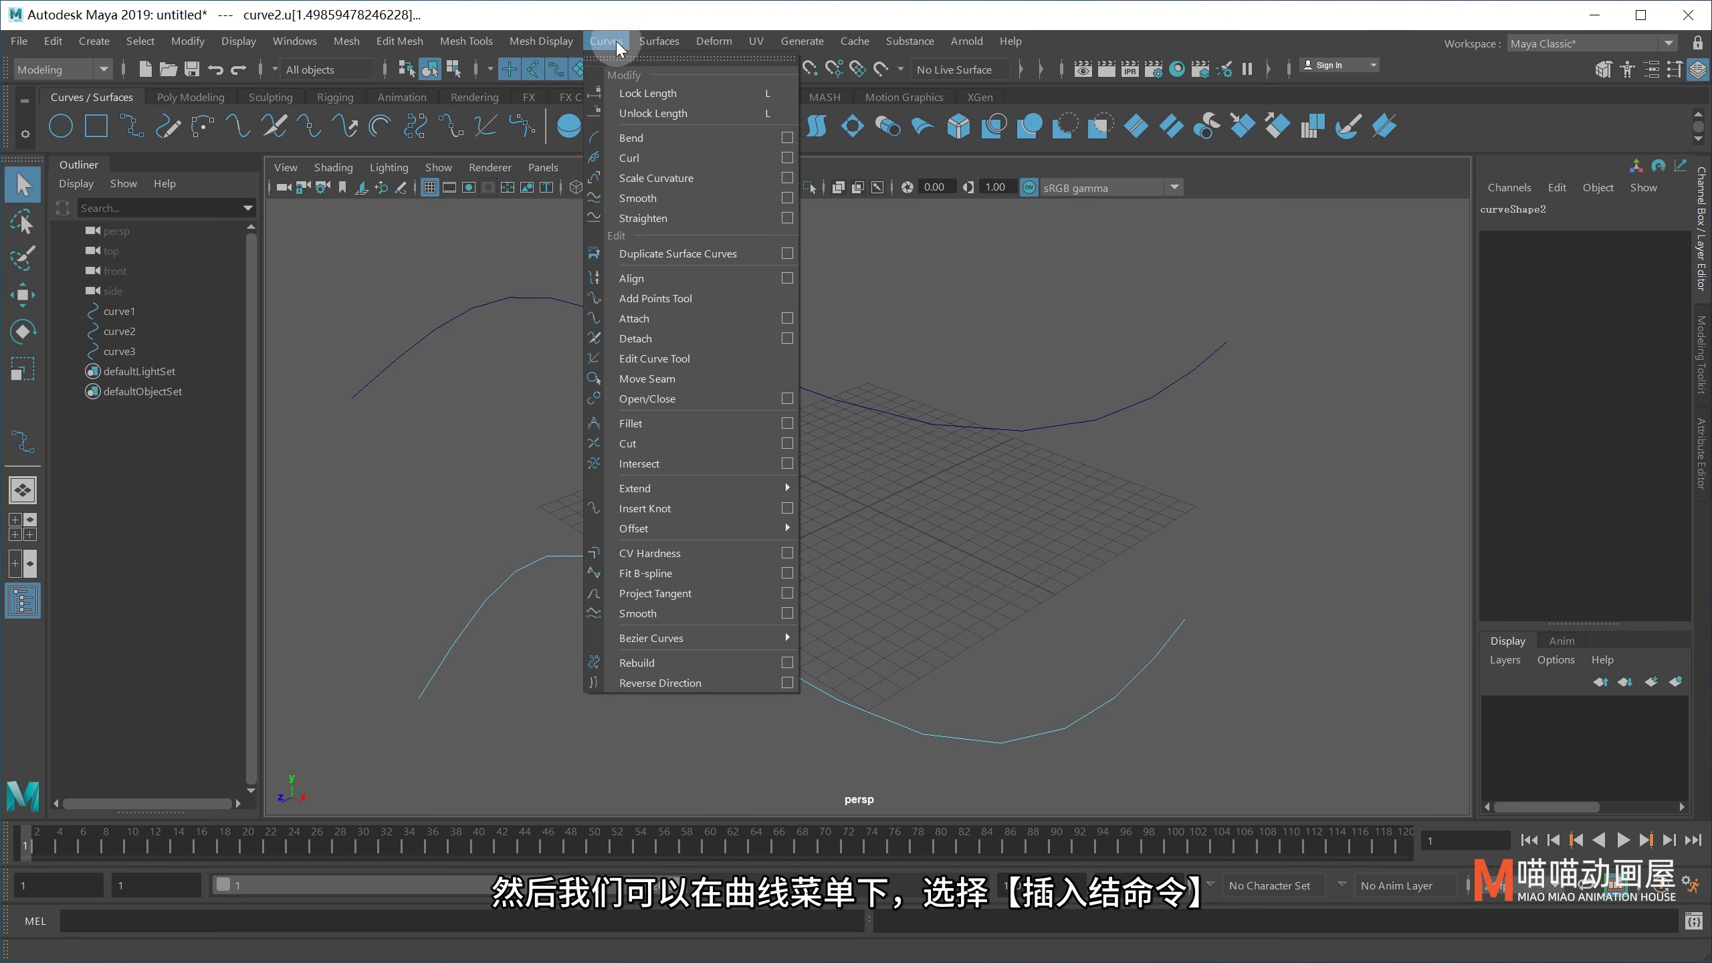
click(679, 502)
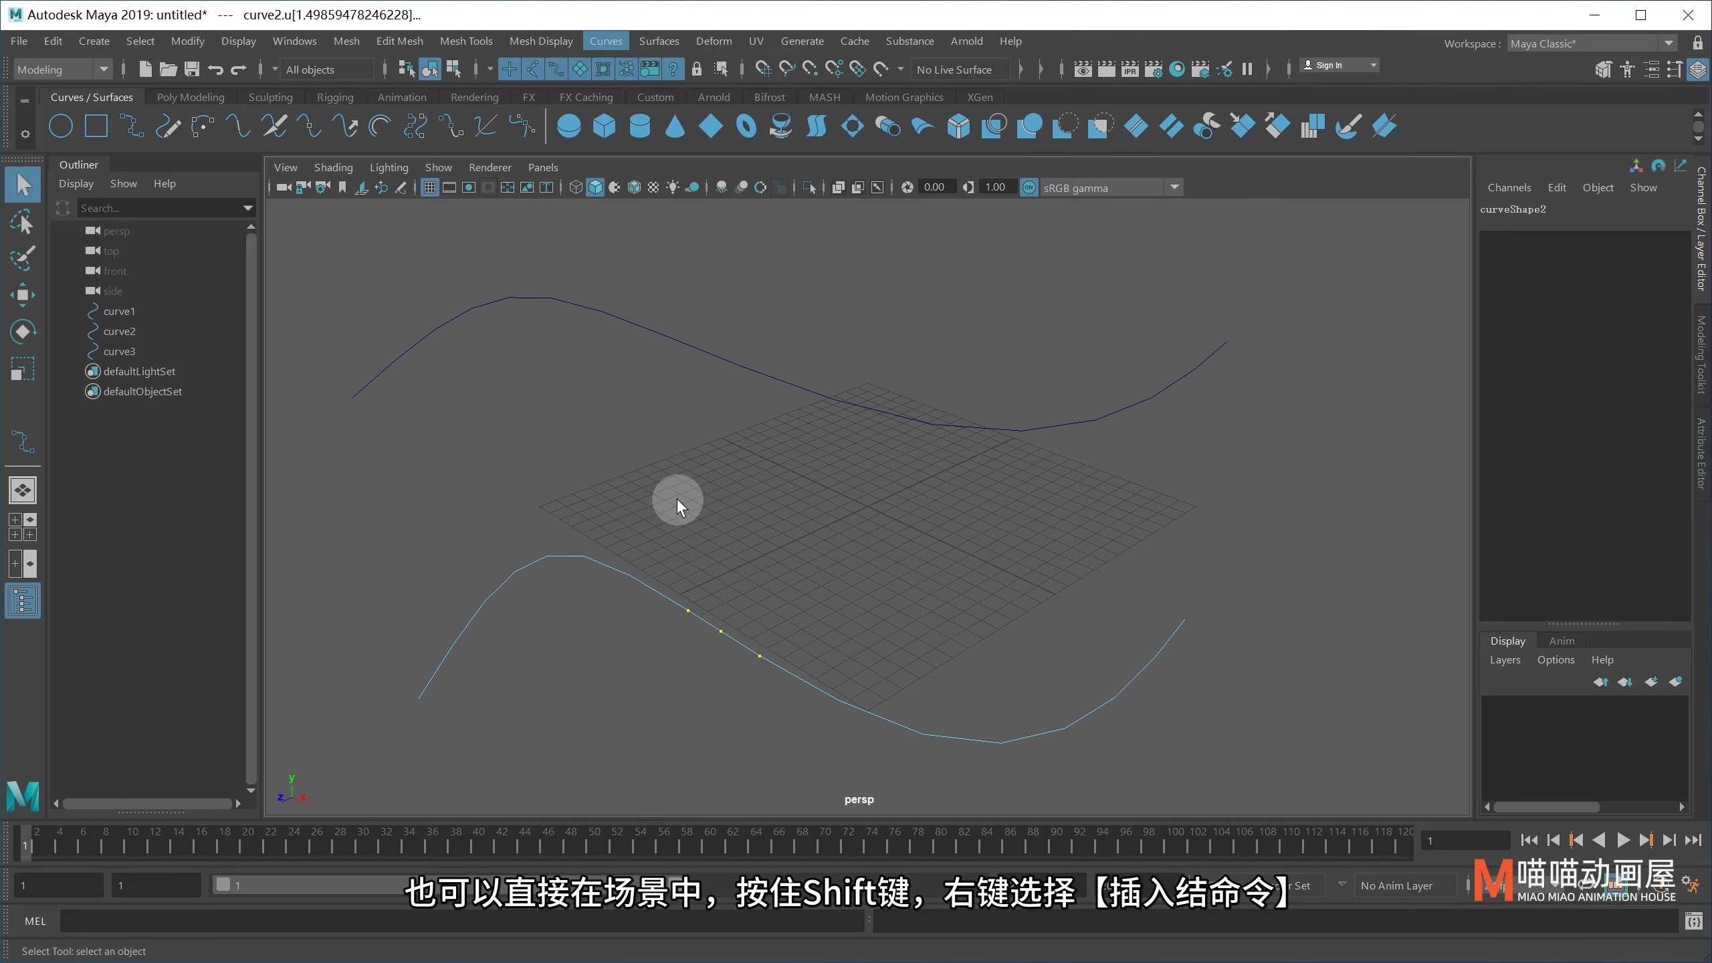
mouse_move(725, 618)
shift+right_down()
mouse_move(718, 555)
mouse_move(645, 554)
shift+right_up()
drag(644, 554, 805, 735)
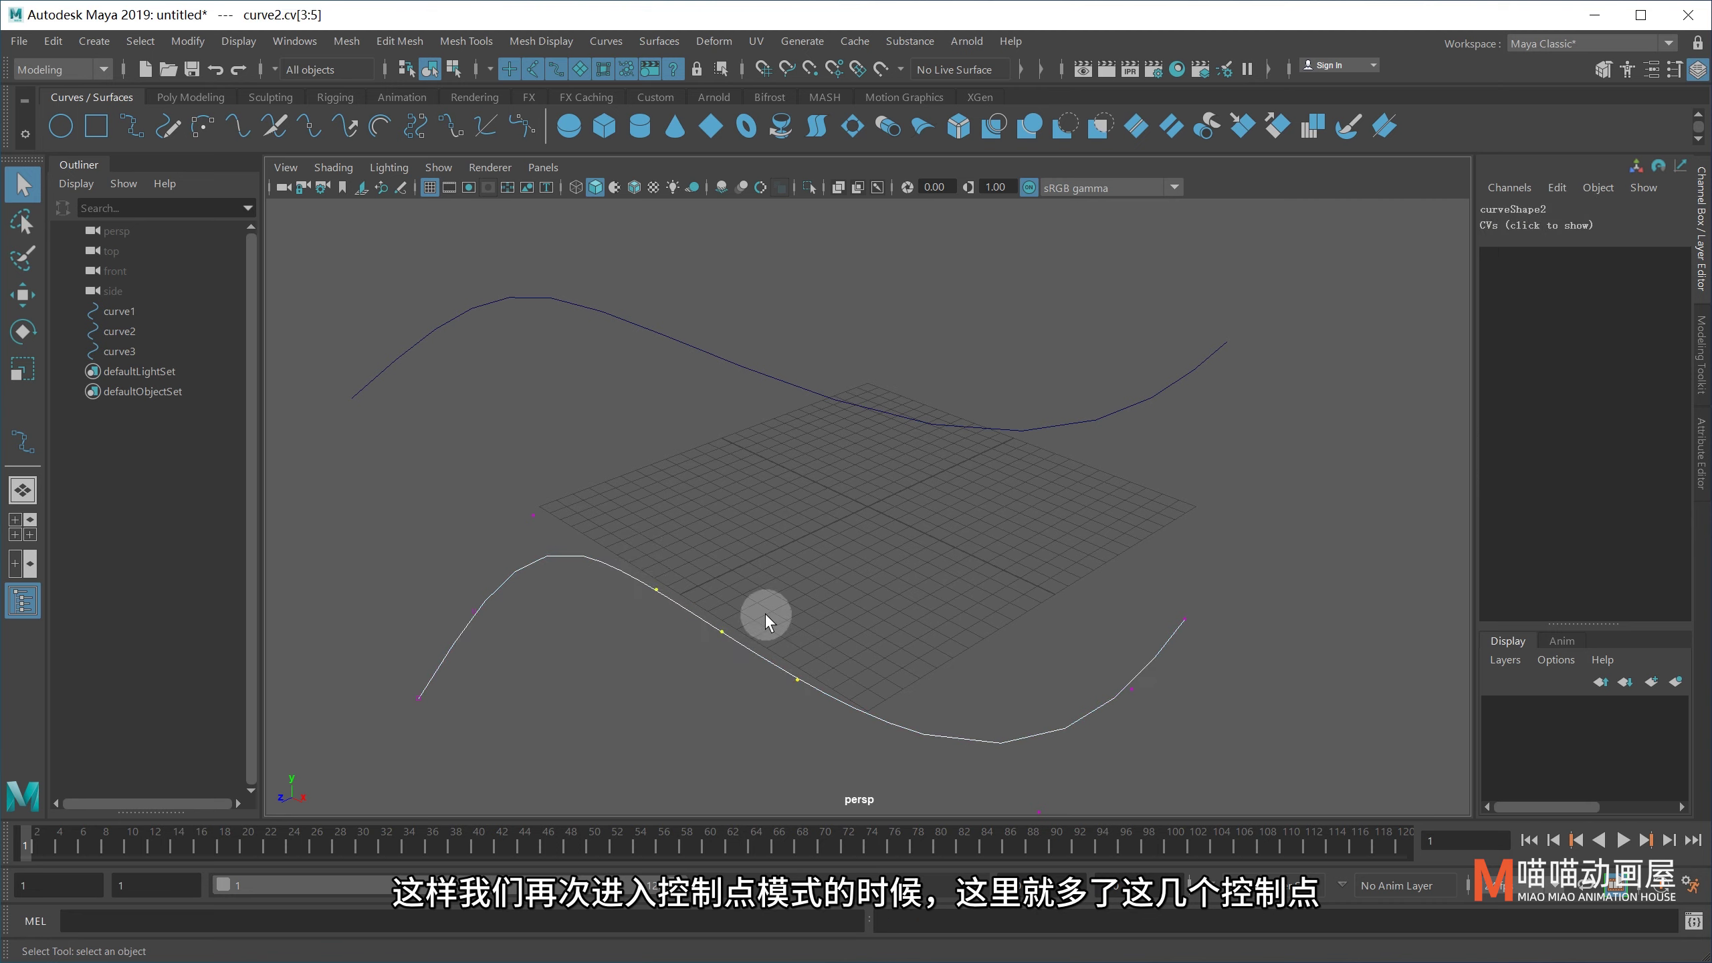
click(608, 45)
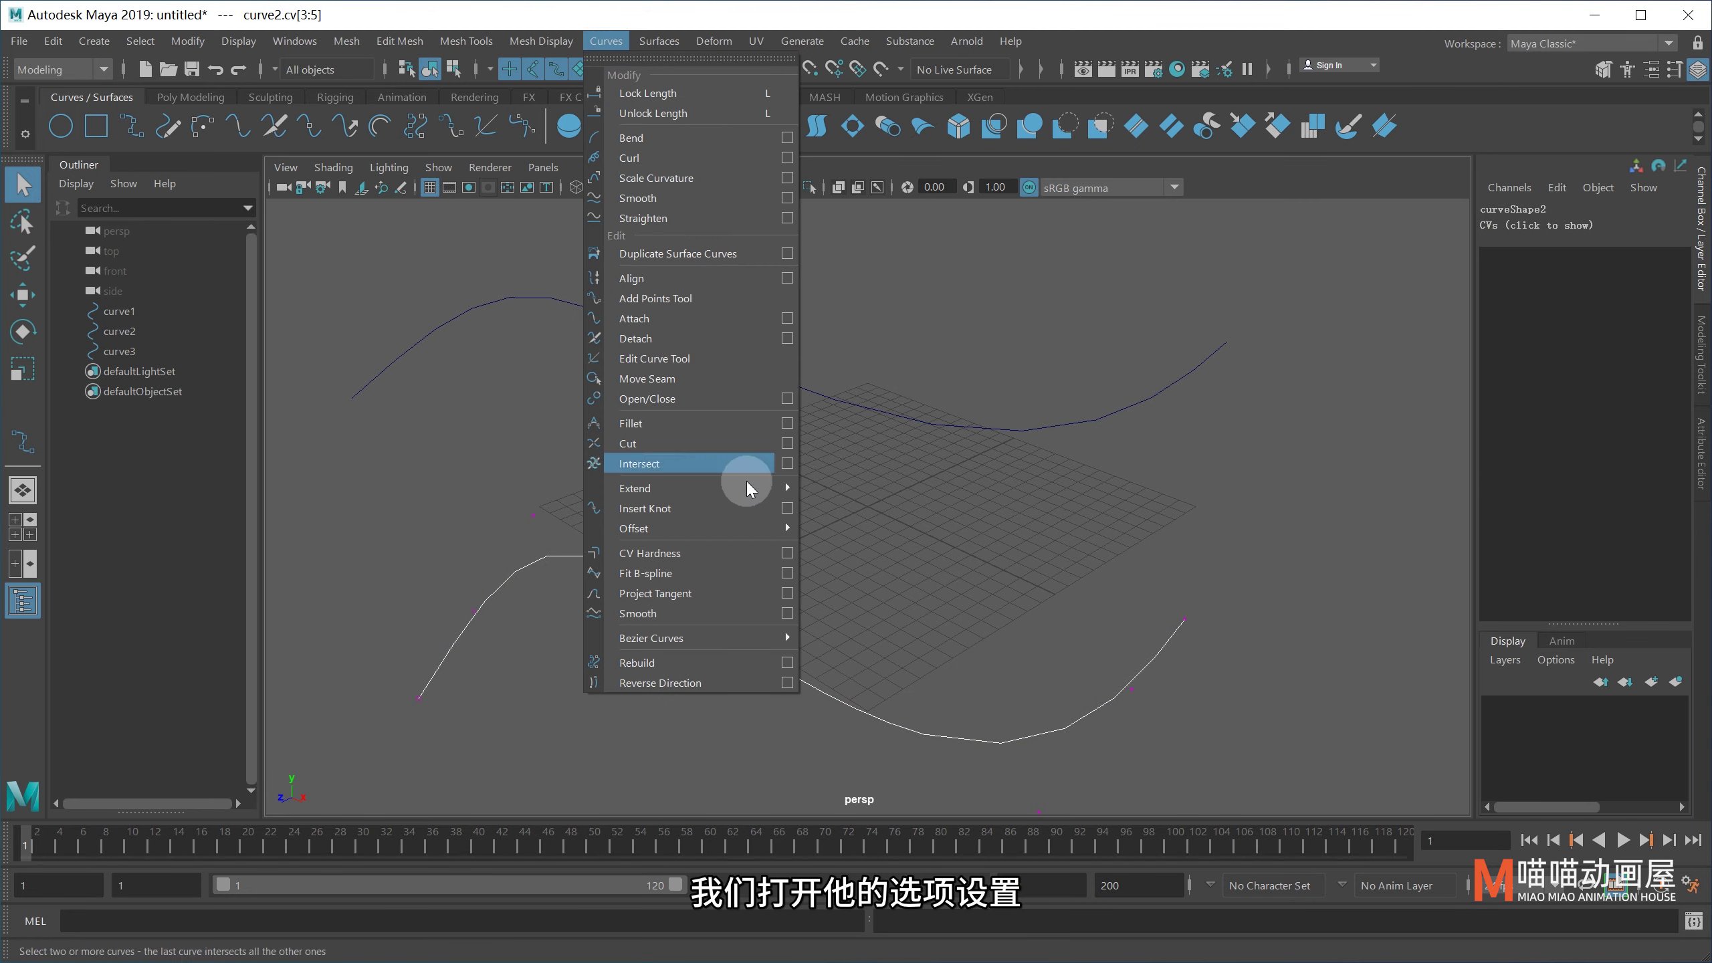
Set the Insert Knot Options insert location to Between selections.
click(787, 508)
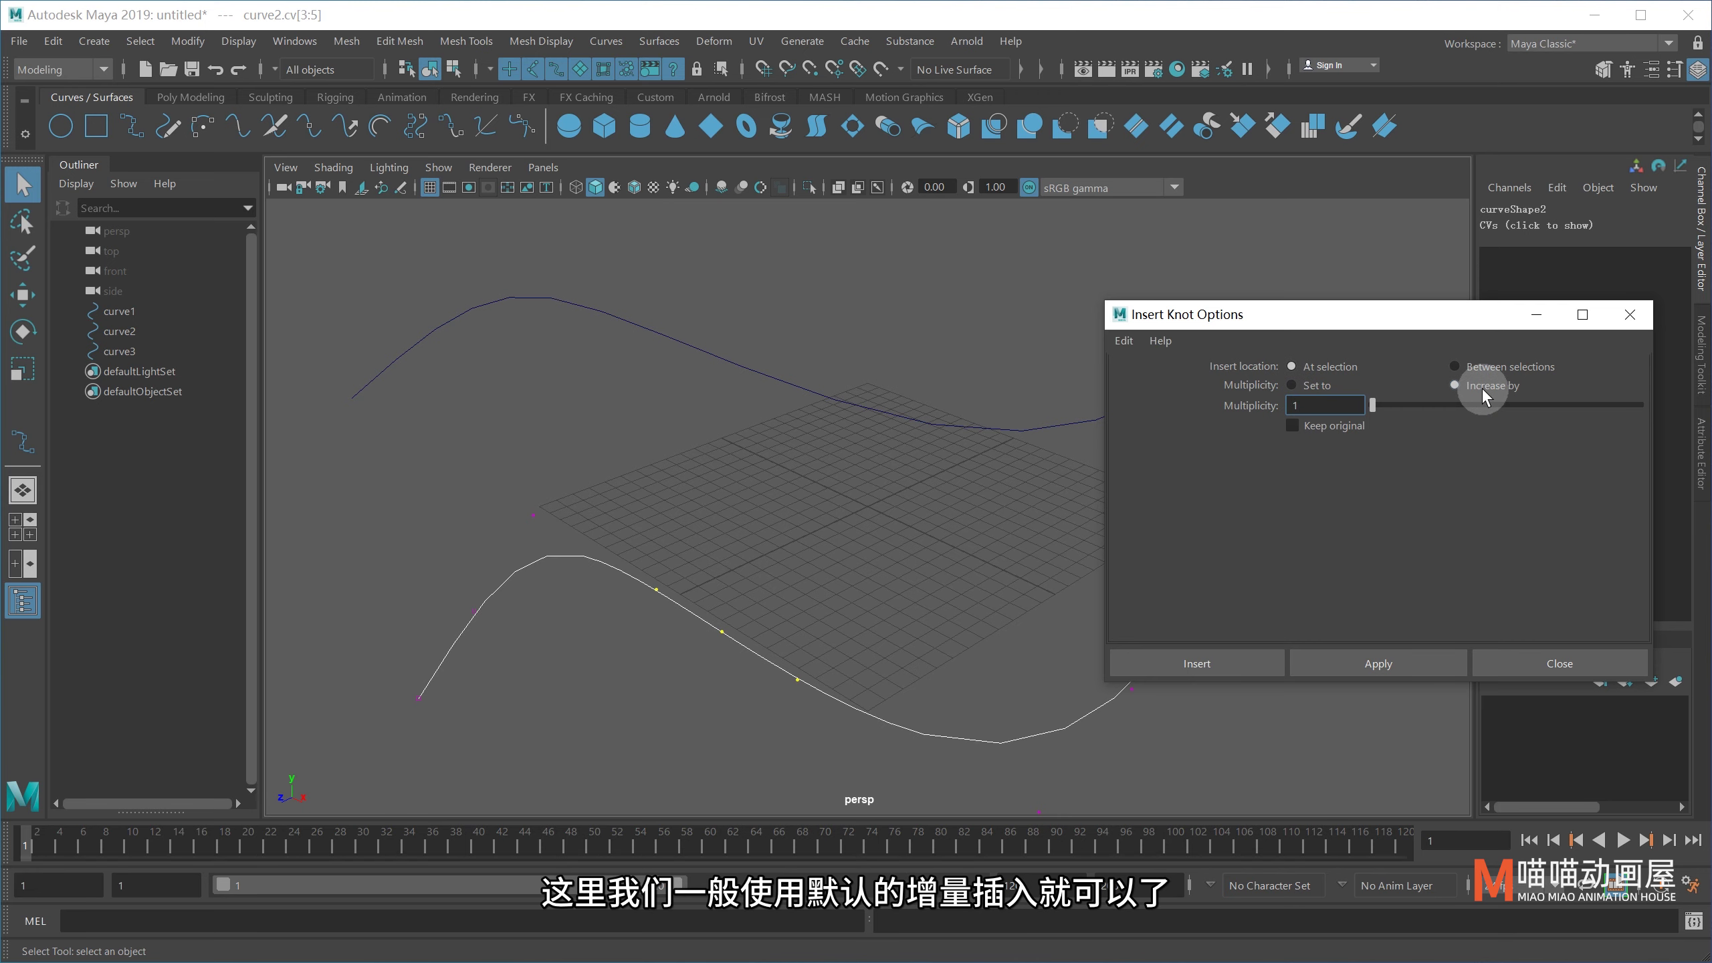
double_click(1323, 405)
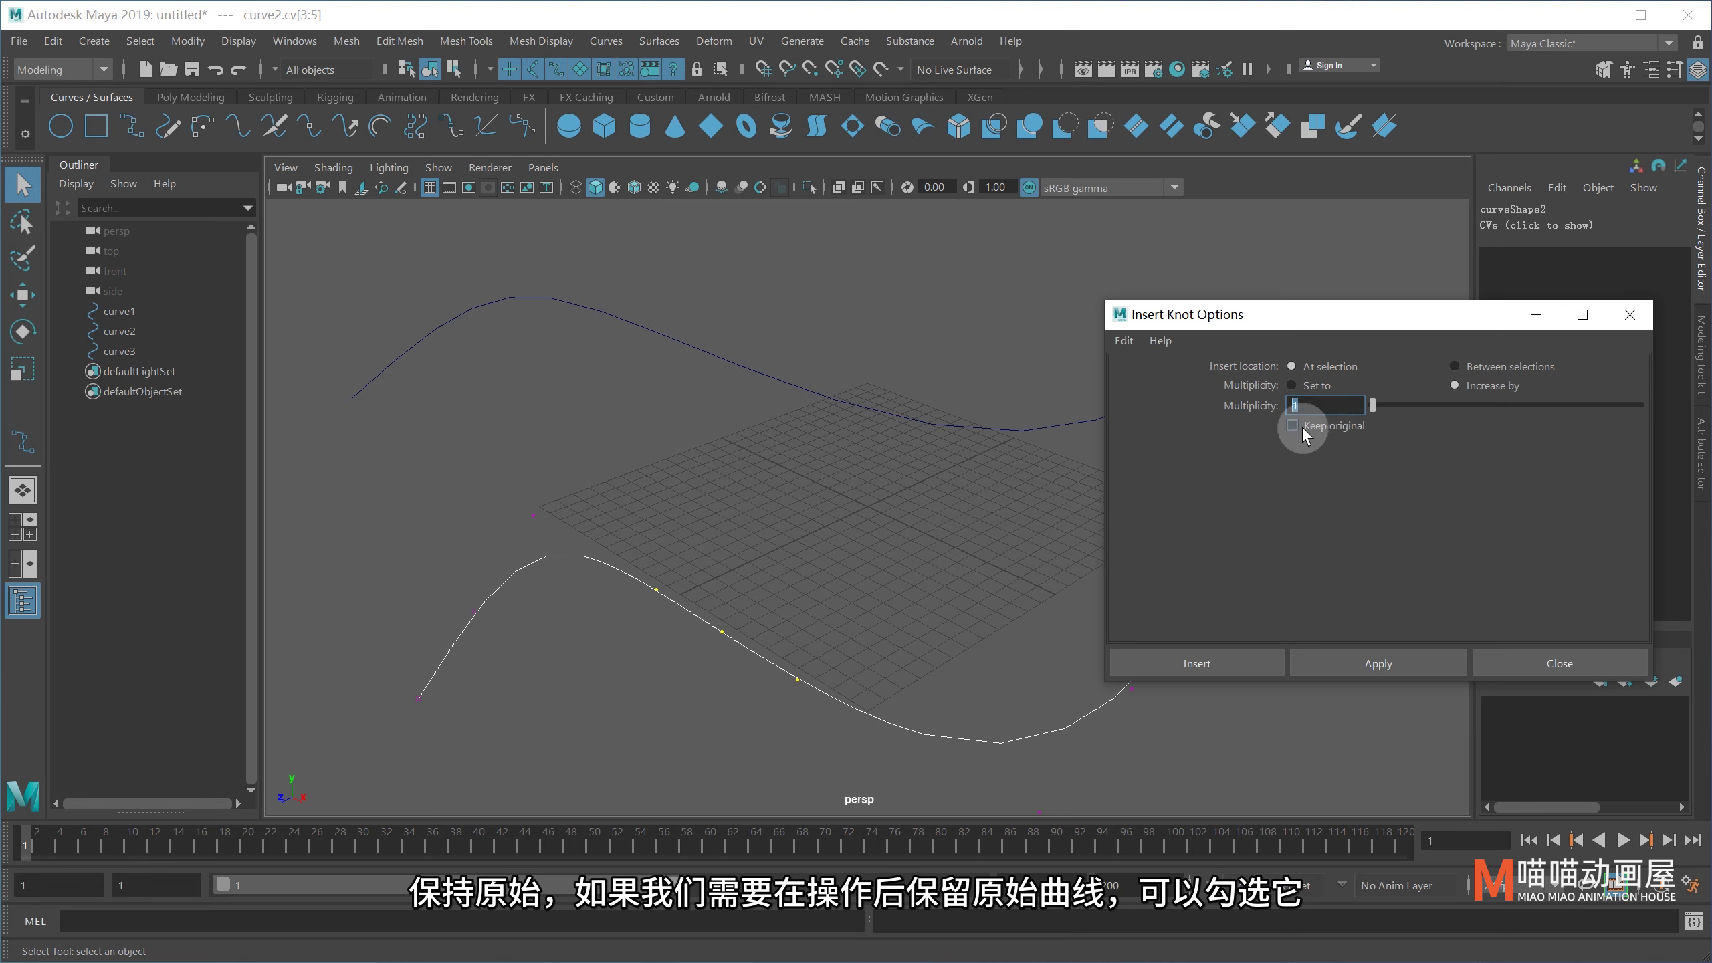
click(1474, 362)
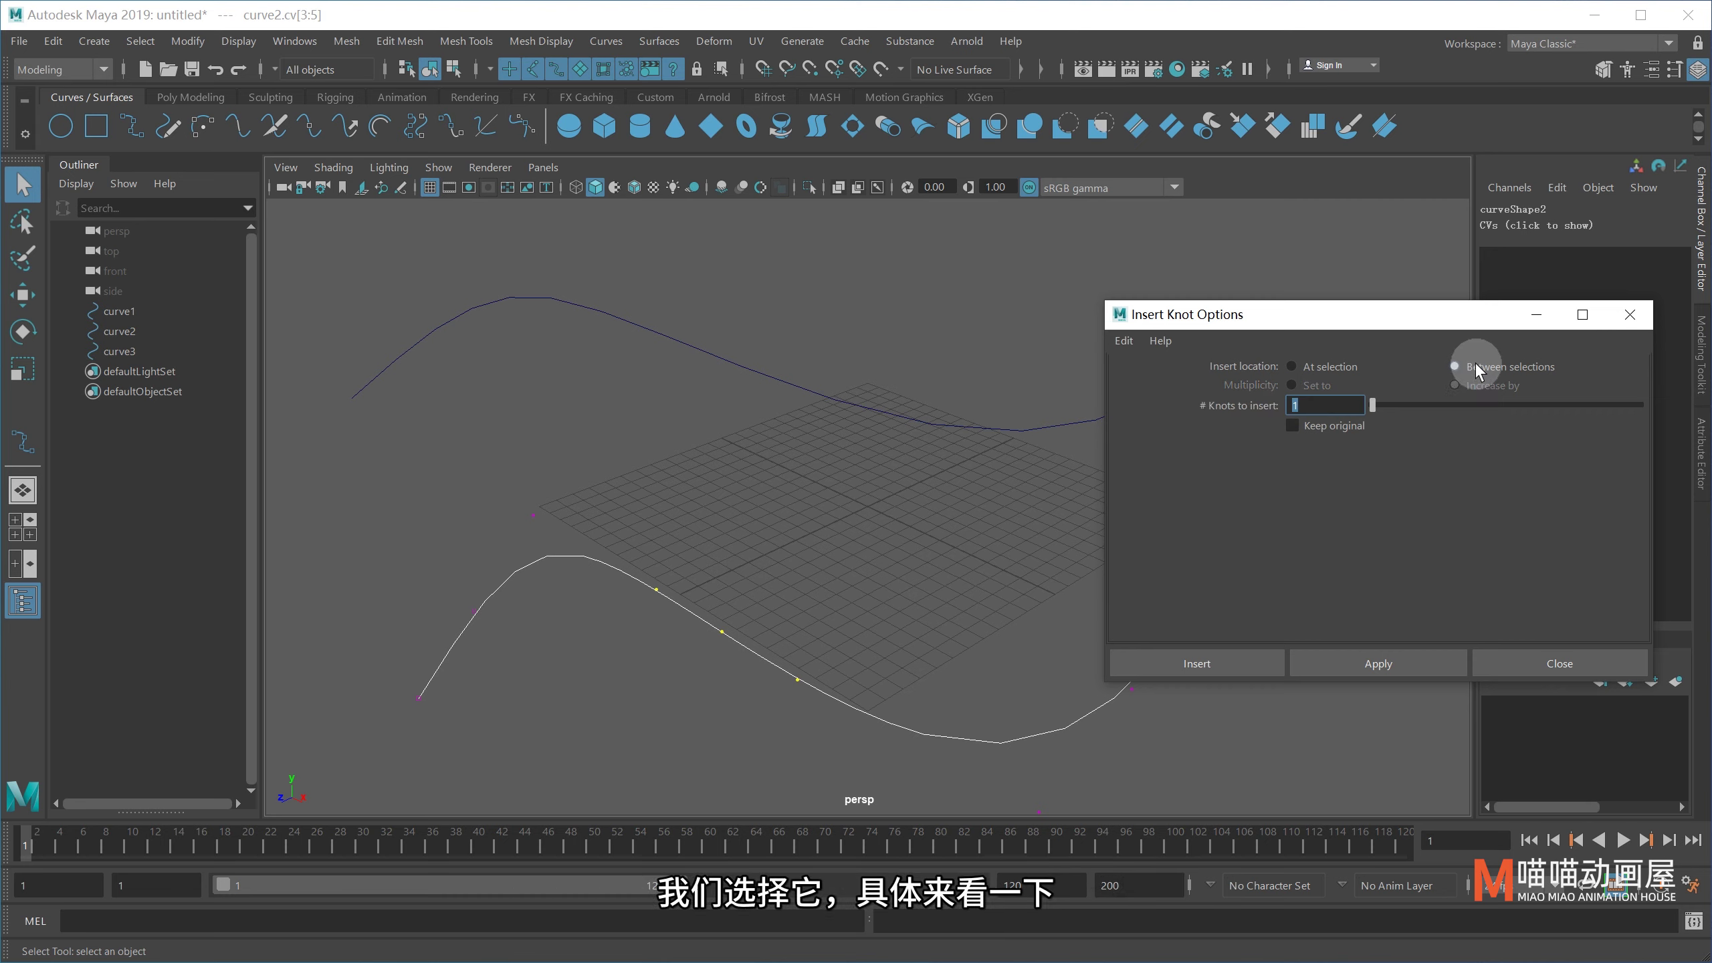
Mark two curve points on the upper curve3 to define a span.
drag(811, 295, 825, 516)
mouse_move(825, 516)
alt+middle_down()
mouse_move(809, 575)
mouse_move(801, 525)
alt+middle_up()
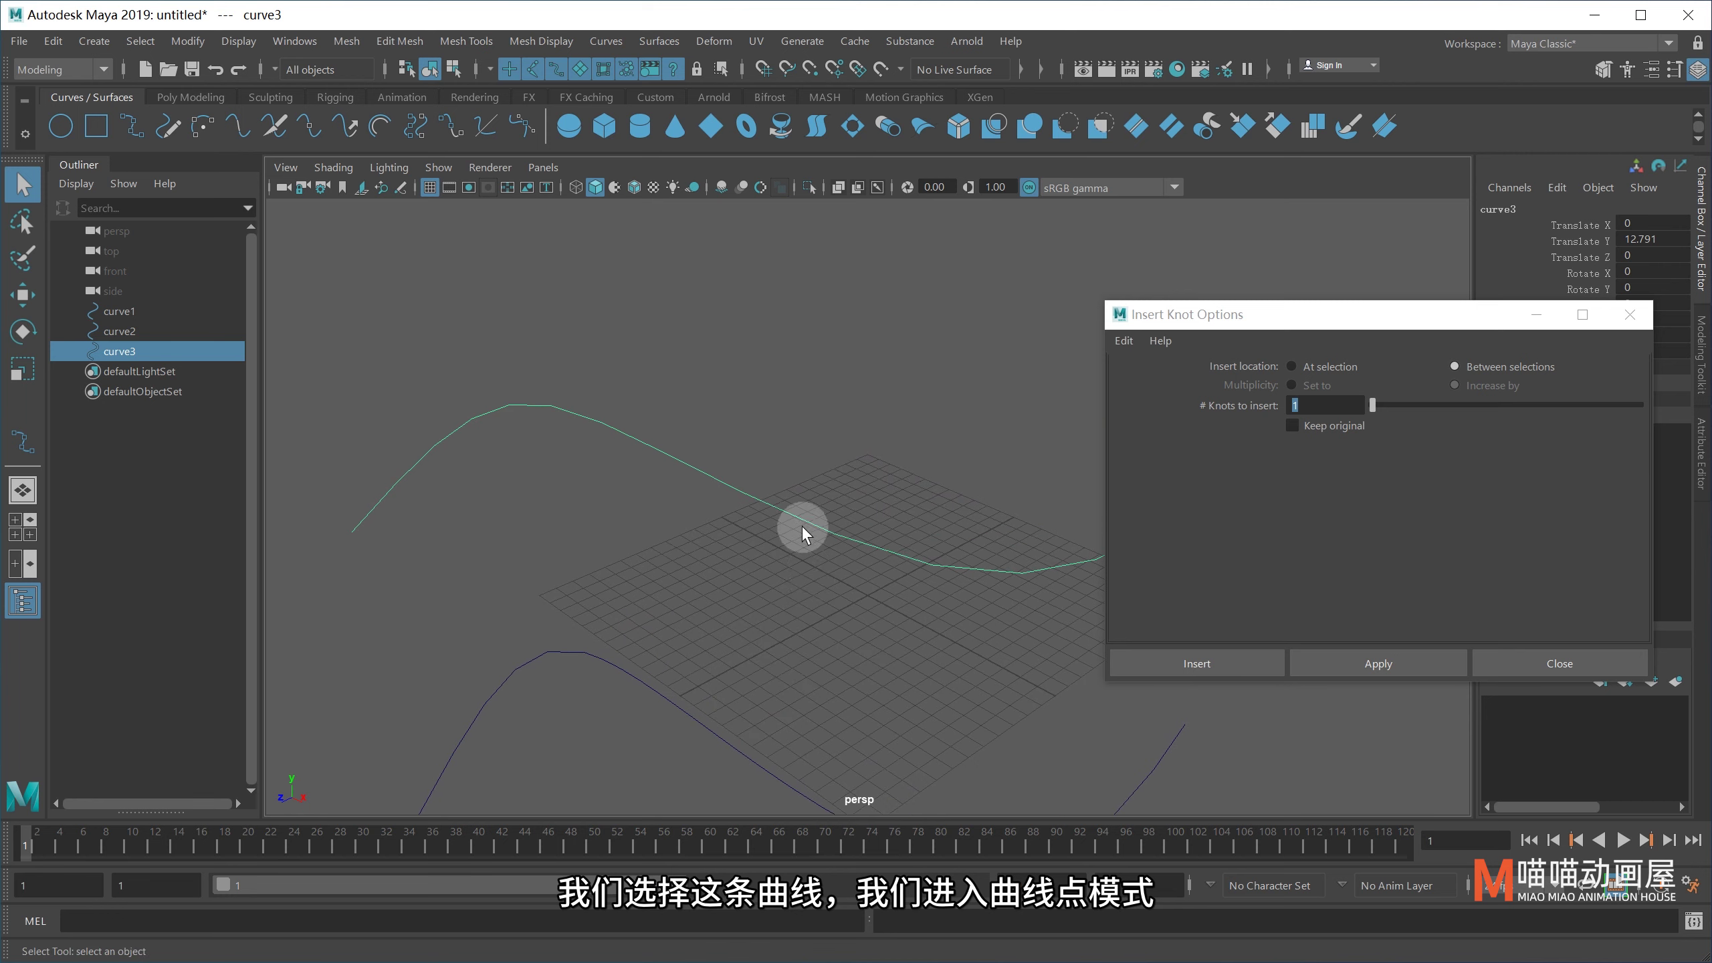
right_drag(801, 525, 800, 455)
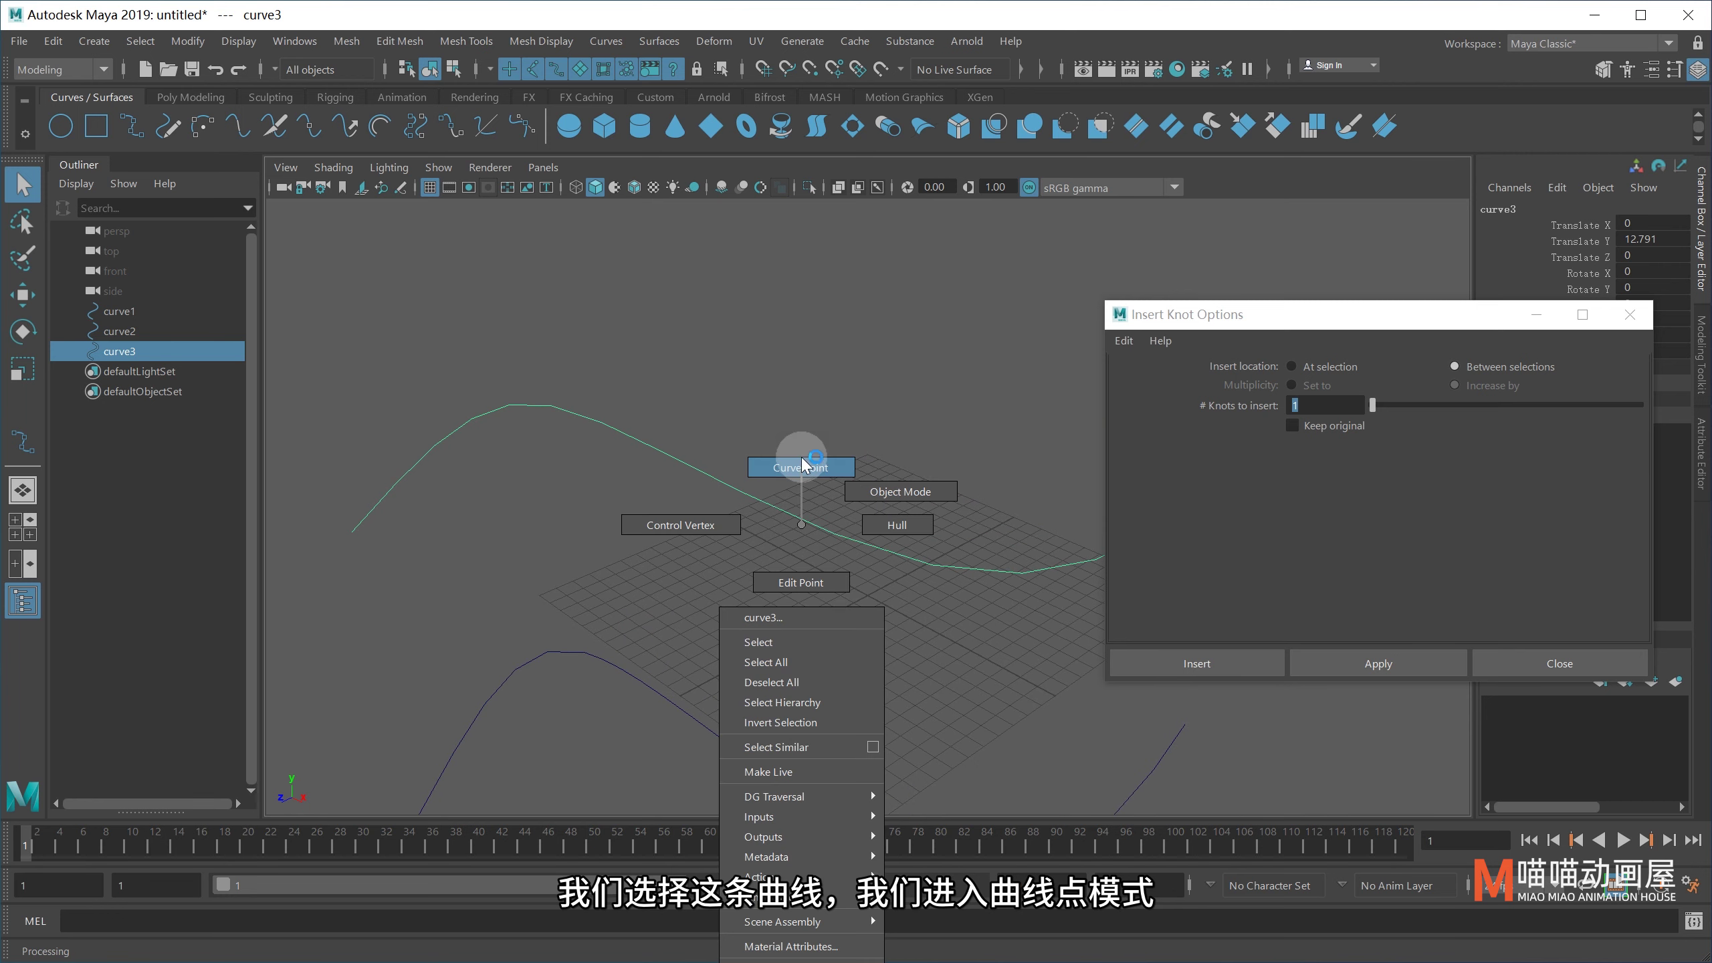
click(645, 443)
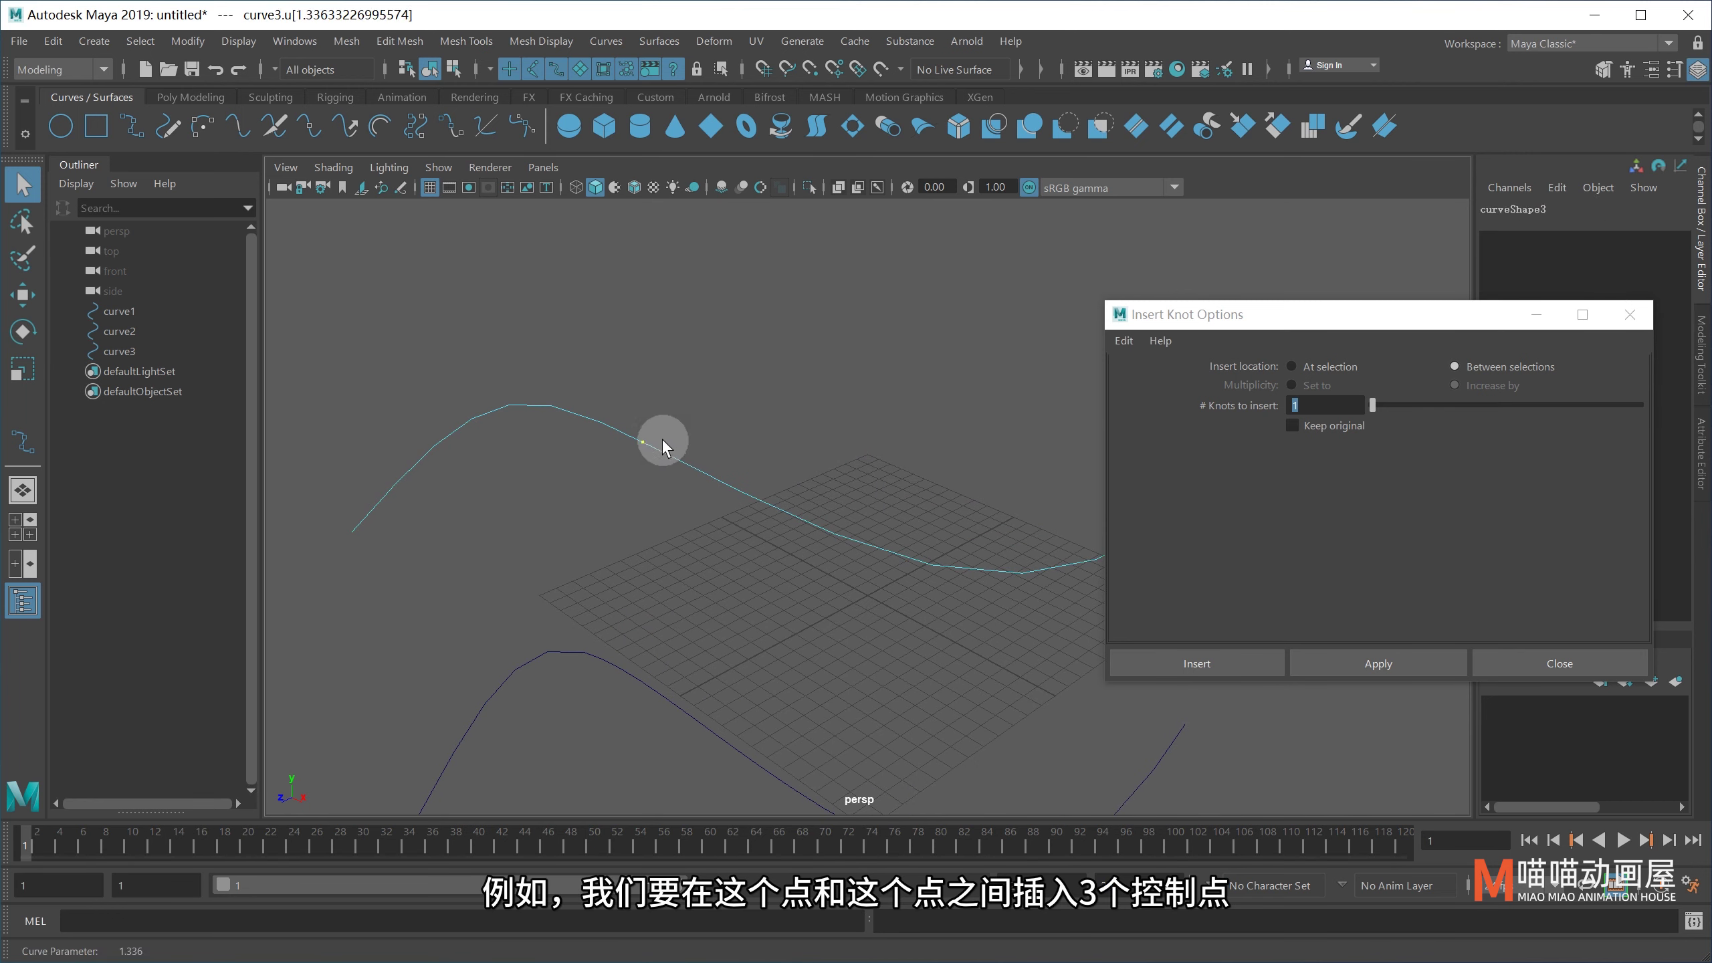
shift+click(733, 488)
Insert 3 knots into that span and select the new control vertices and their neighbours.
click(1320, 405)
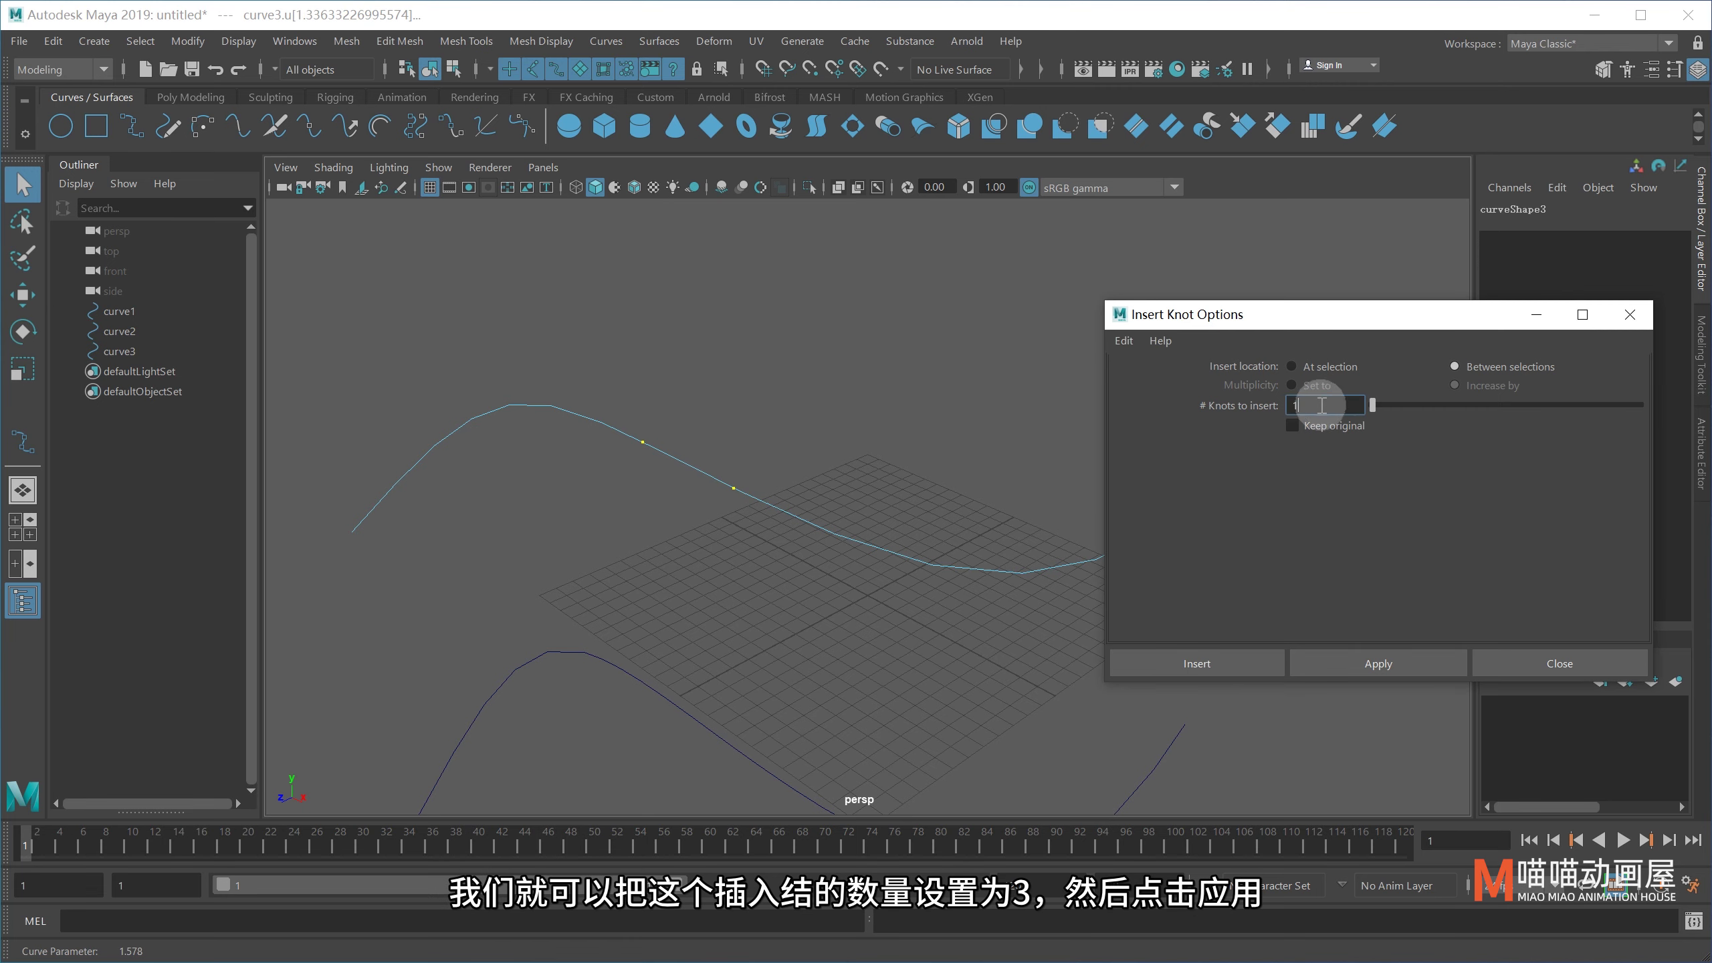
text(3)
click(1365, 653)
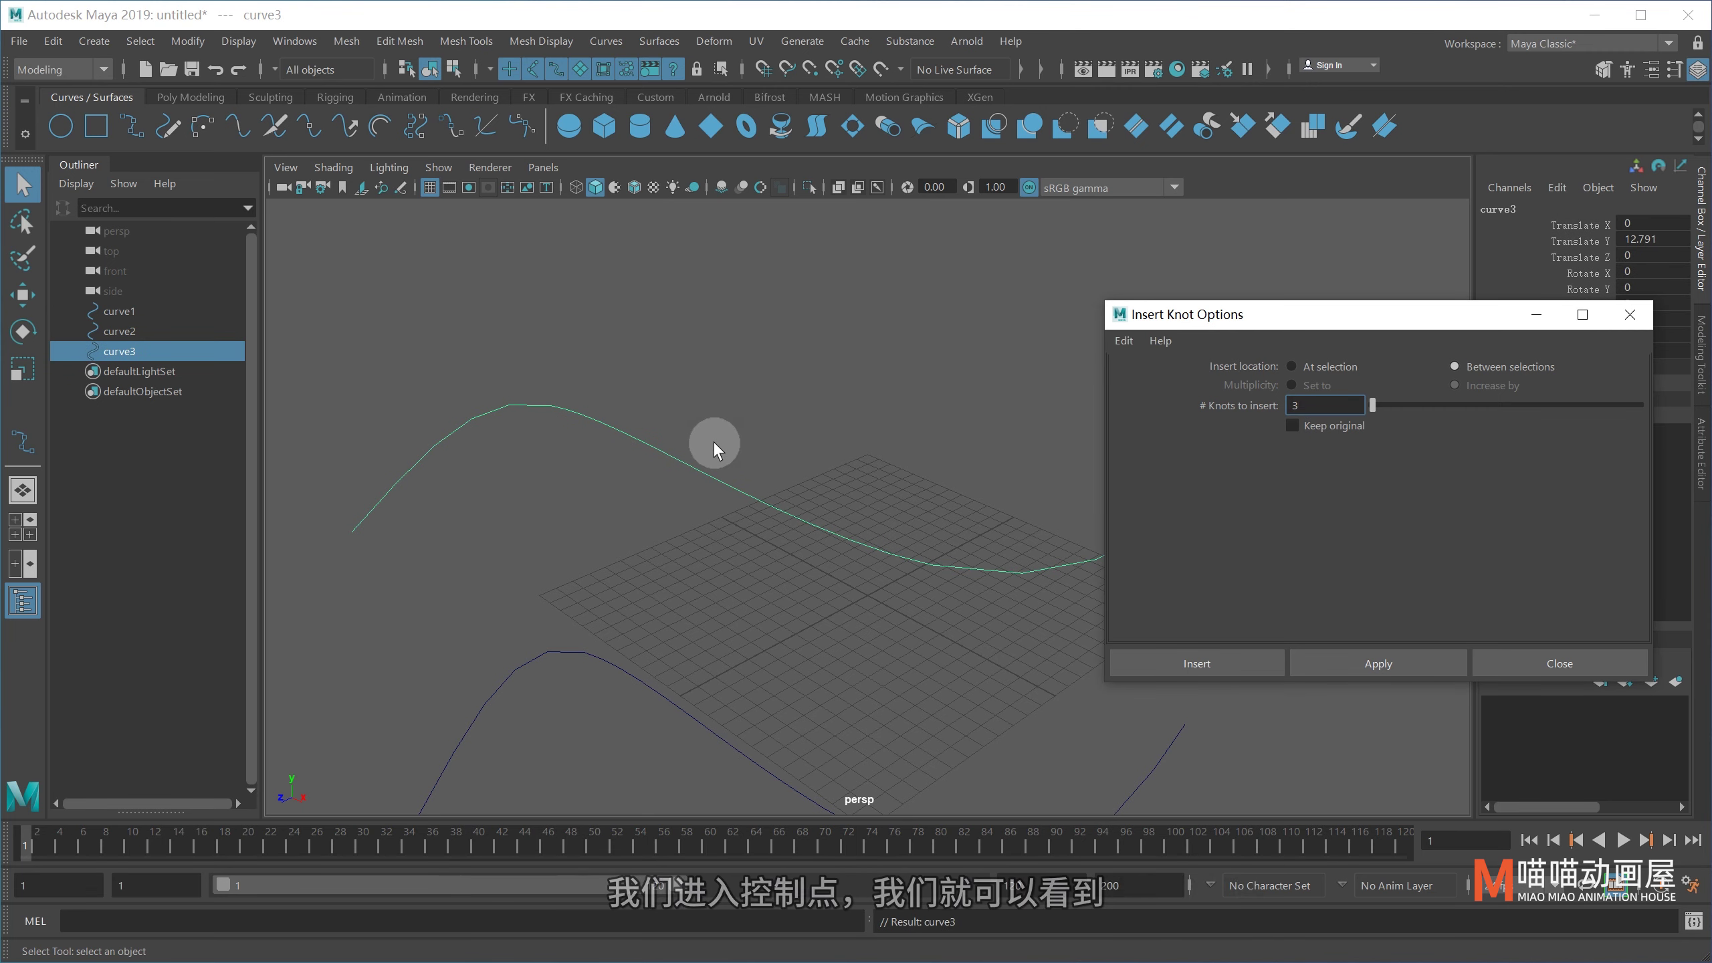
right_drag(707, 442, 575, 447)
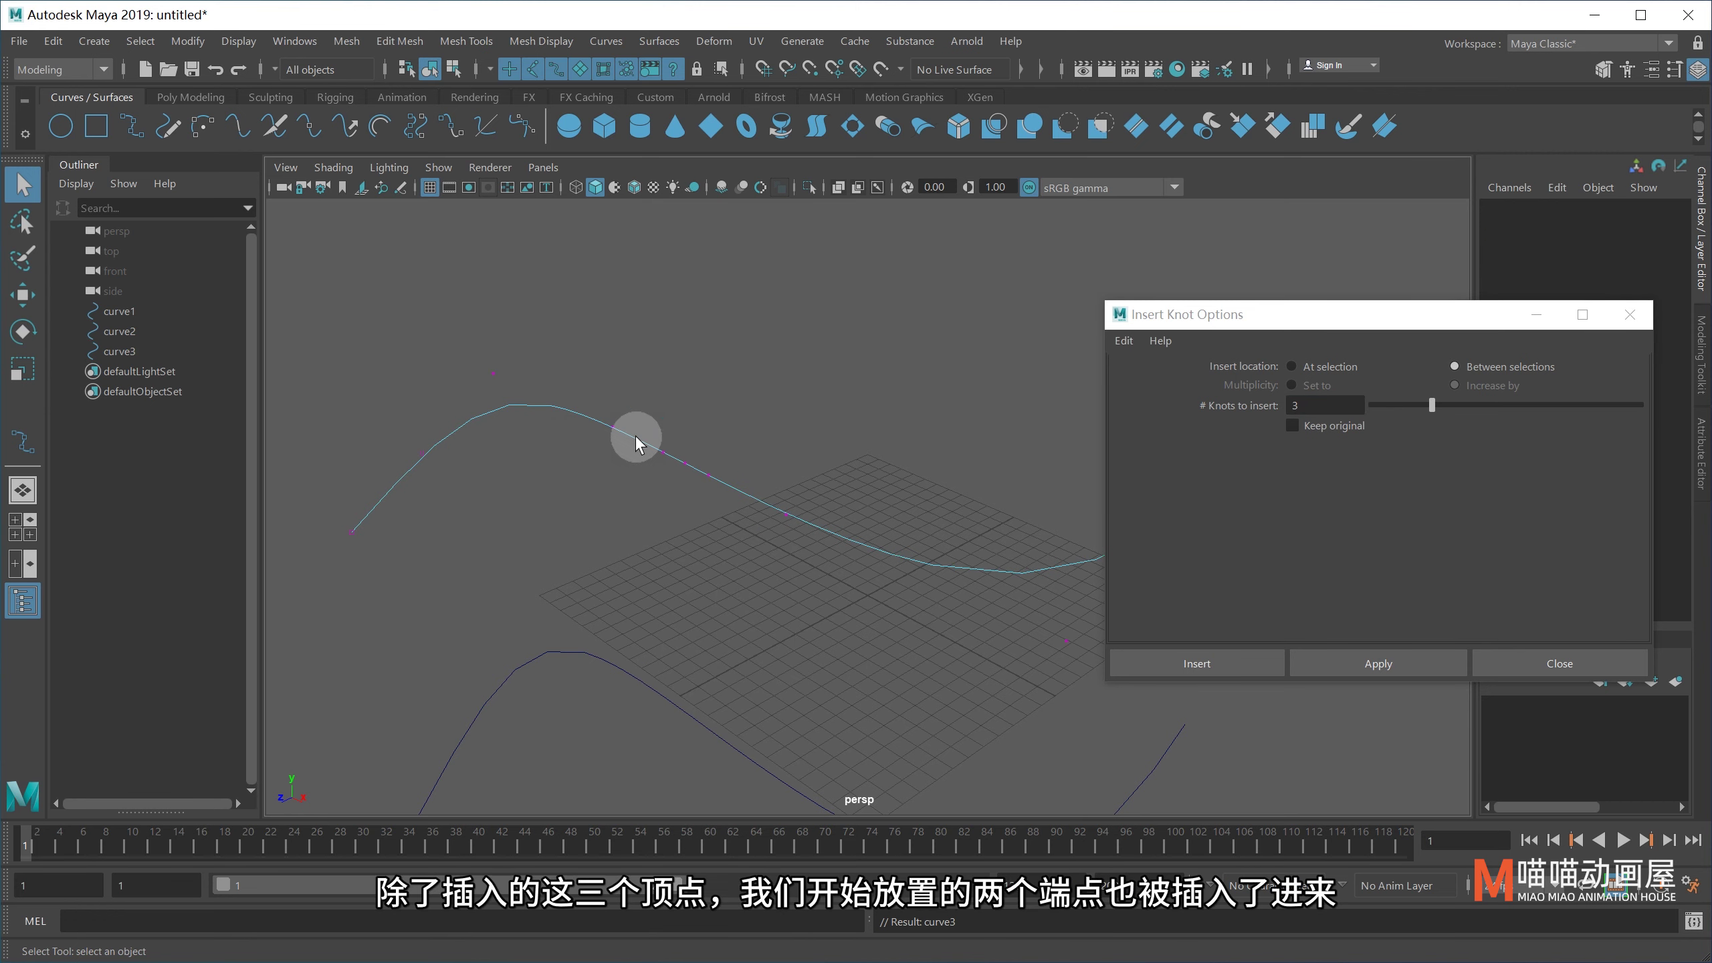
drag(640, 426, 754, 517)
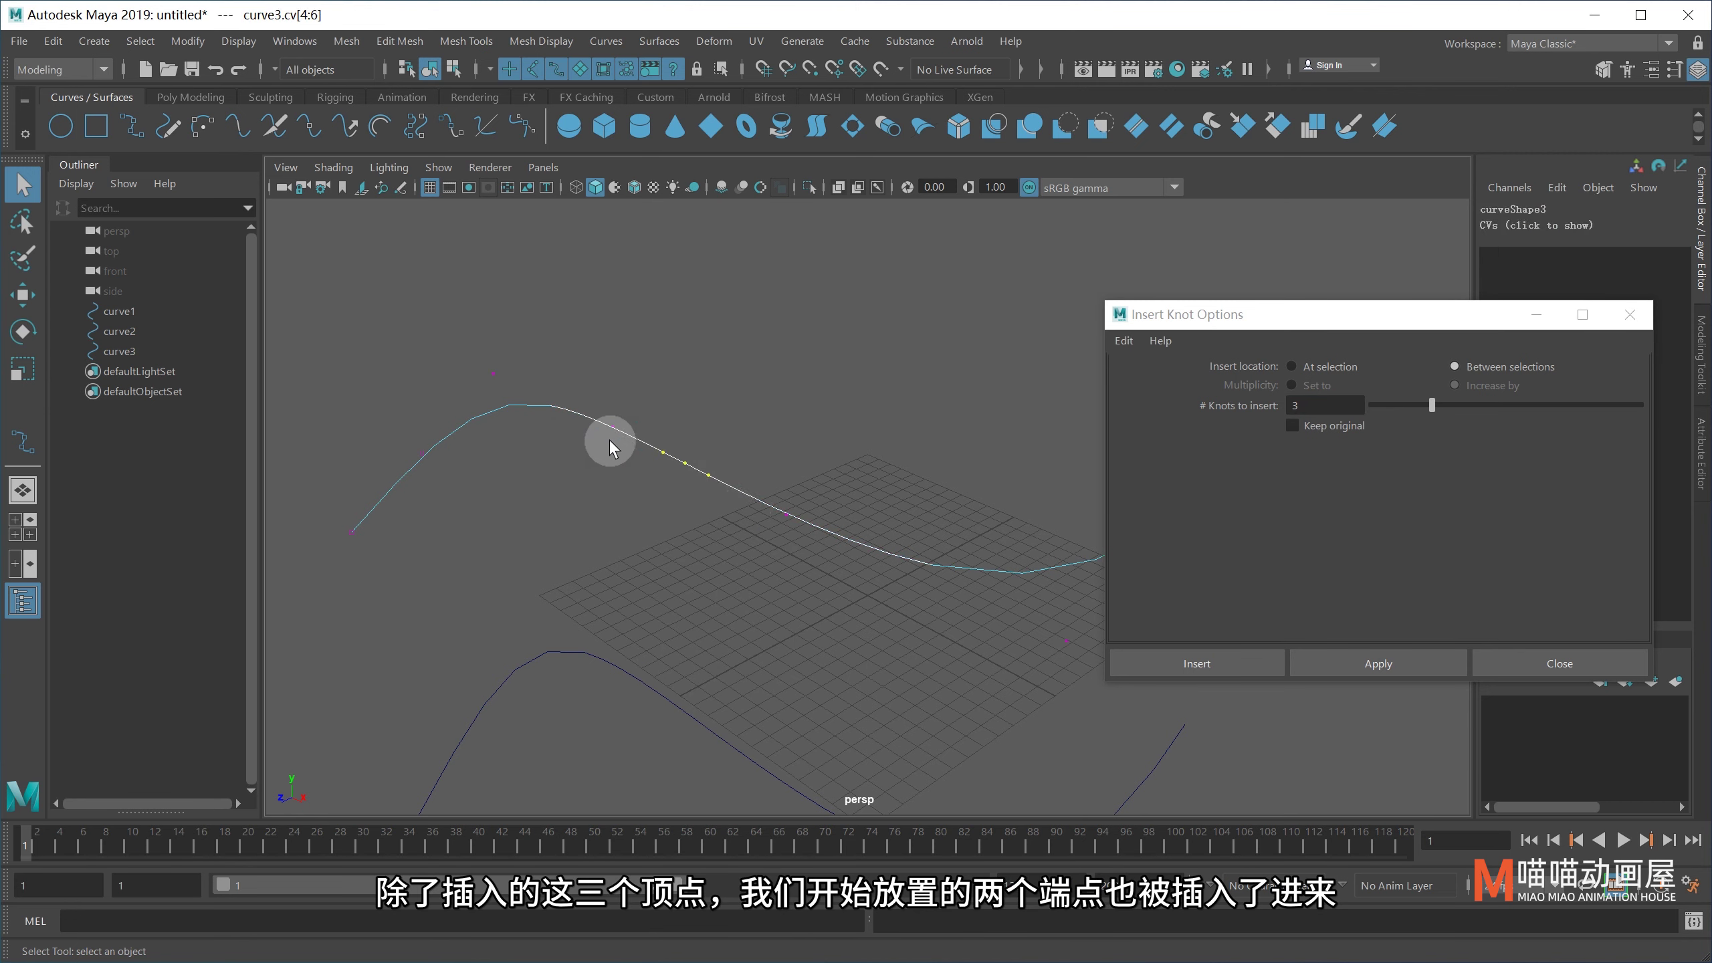
shift+click(612, 427)
shift+click(785, 514)
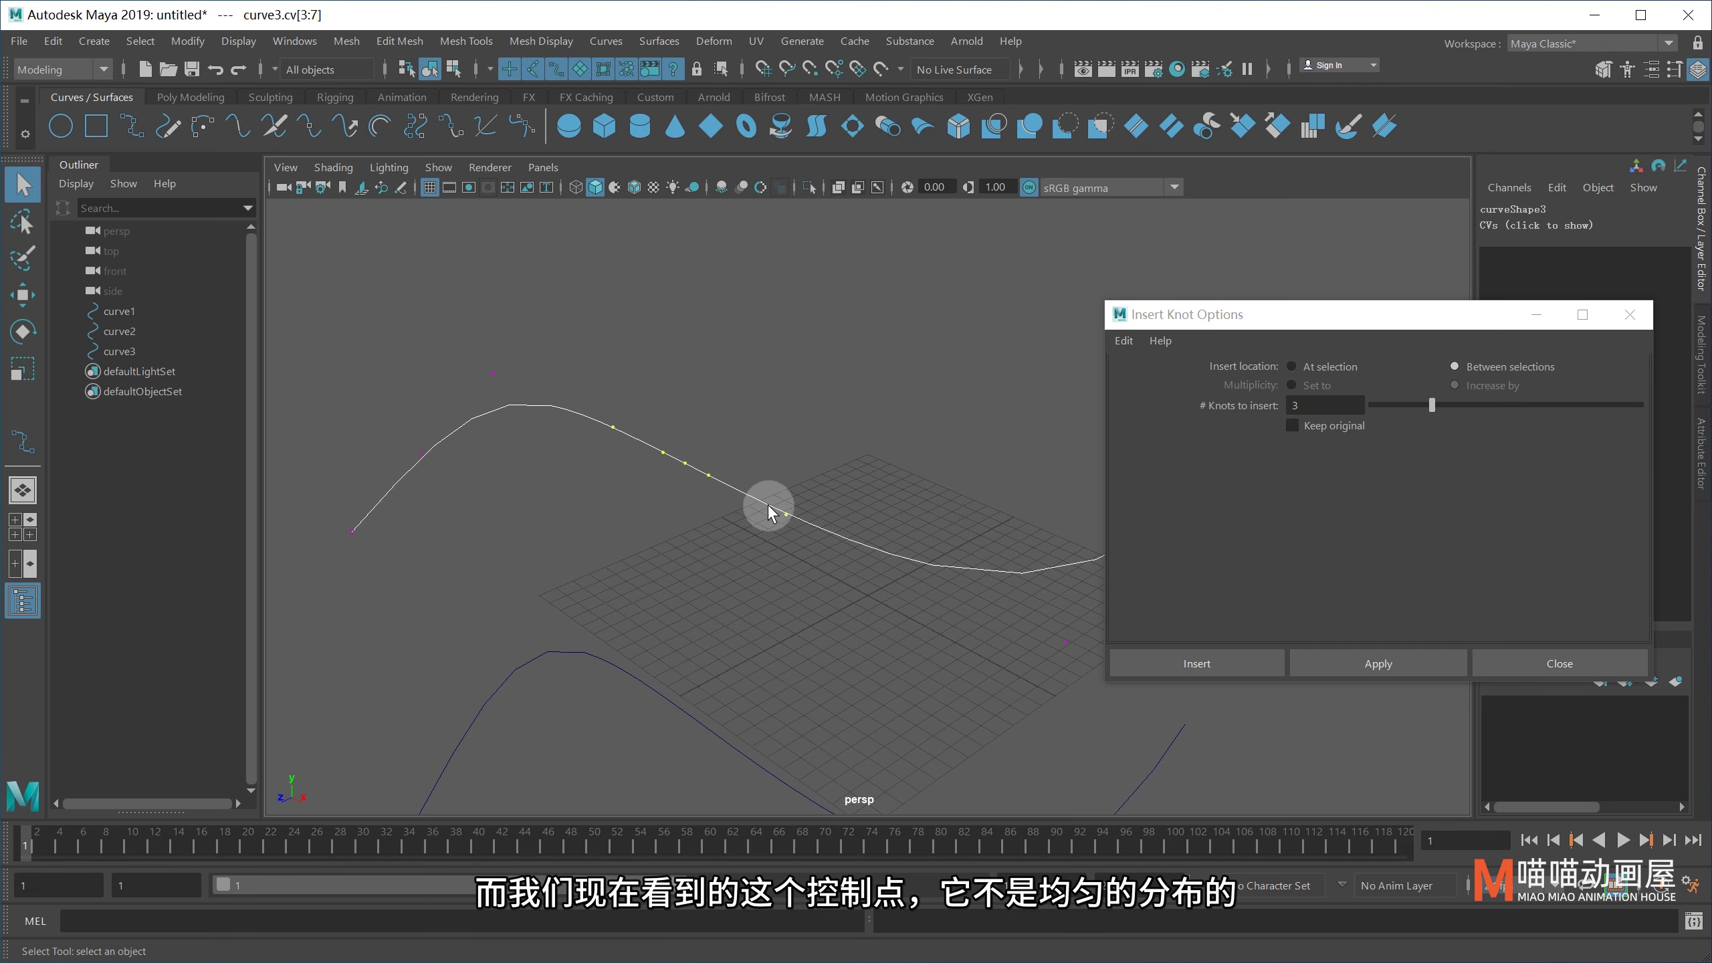
Display curve3's edit points, select points 2–6, and orbit the view to compare spacing.
click(811, 398)
right_drag(751, 484, 744, 549)
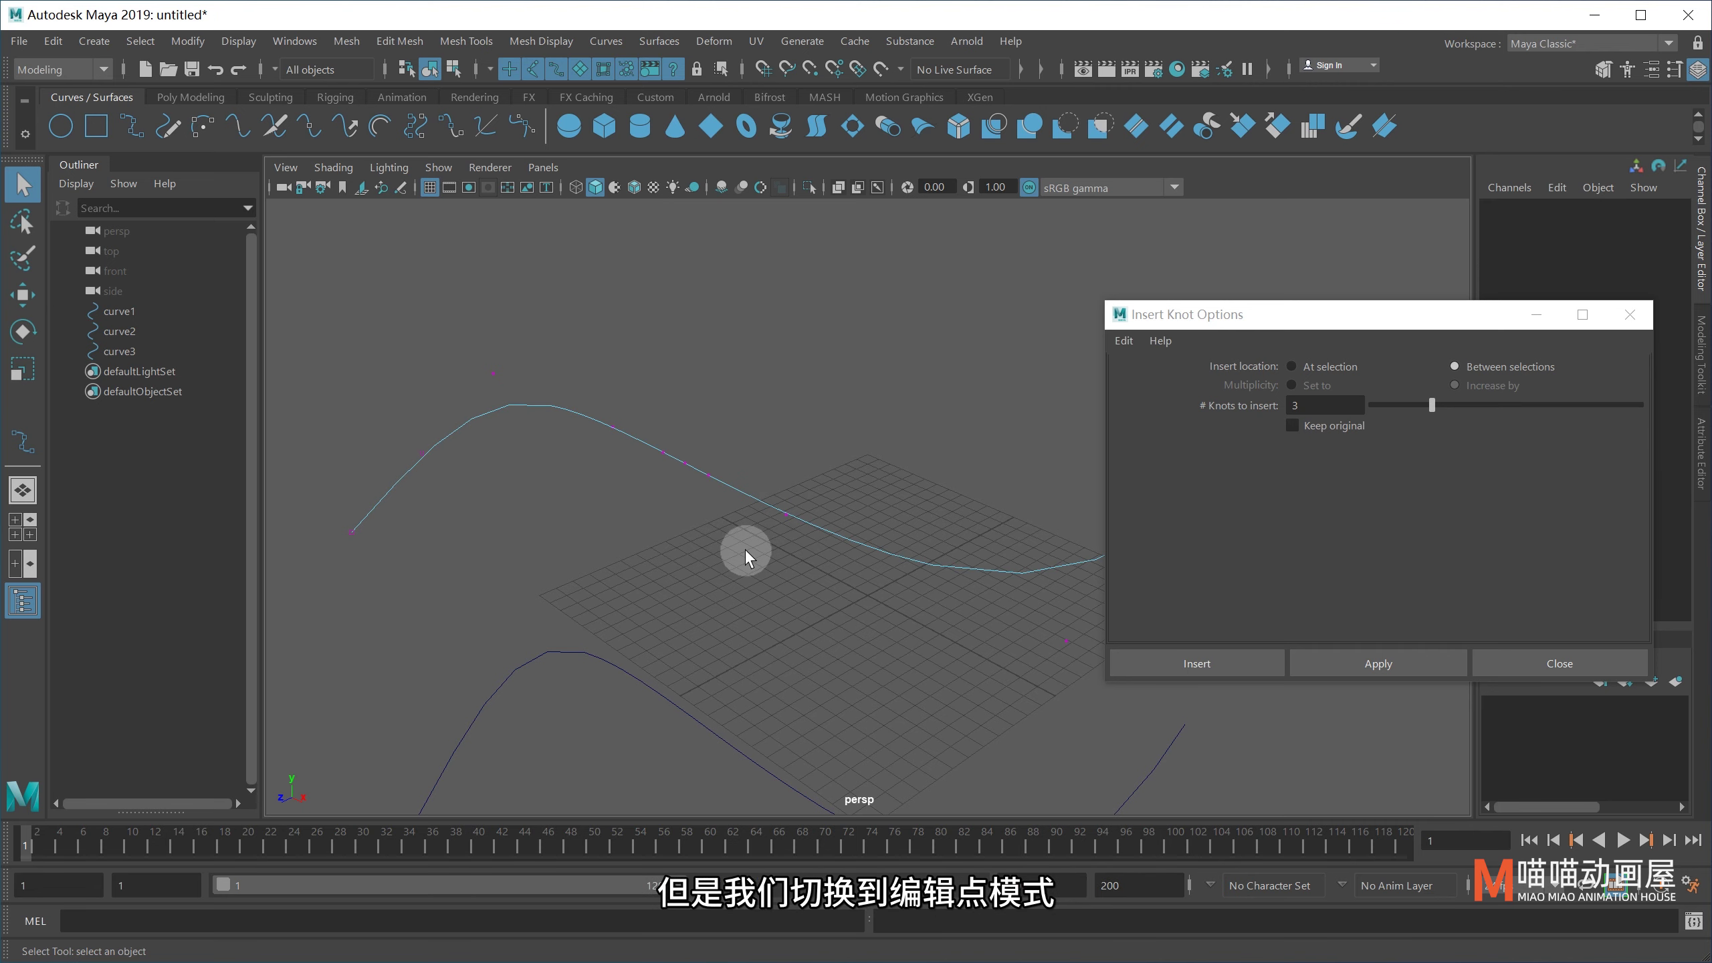
drag(609, 428, 752, 545)
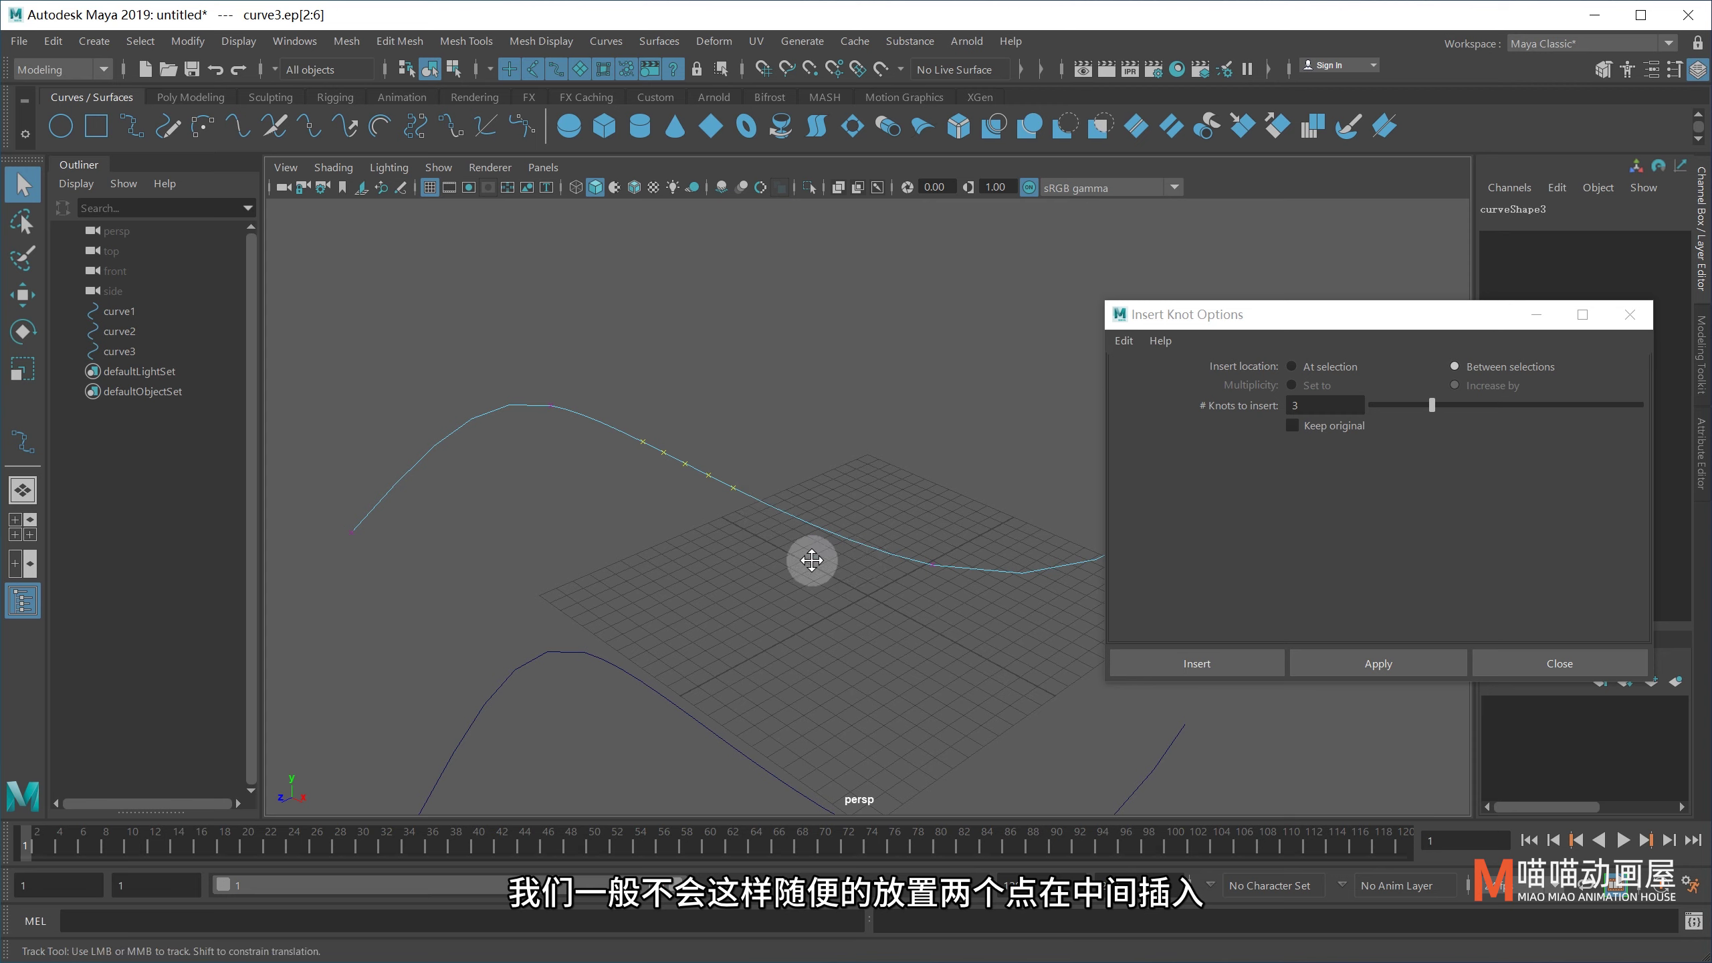
mouse_move(810, 561)
alt+mouse_down()
mouse_move(658, 535)
mouse_move(578, 492)
mouse_move(627, 555)
alt+mouse_up()
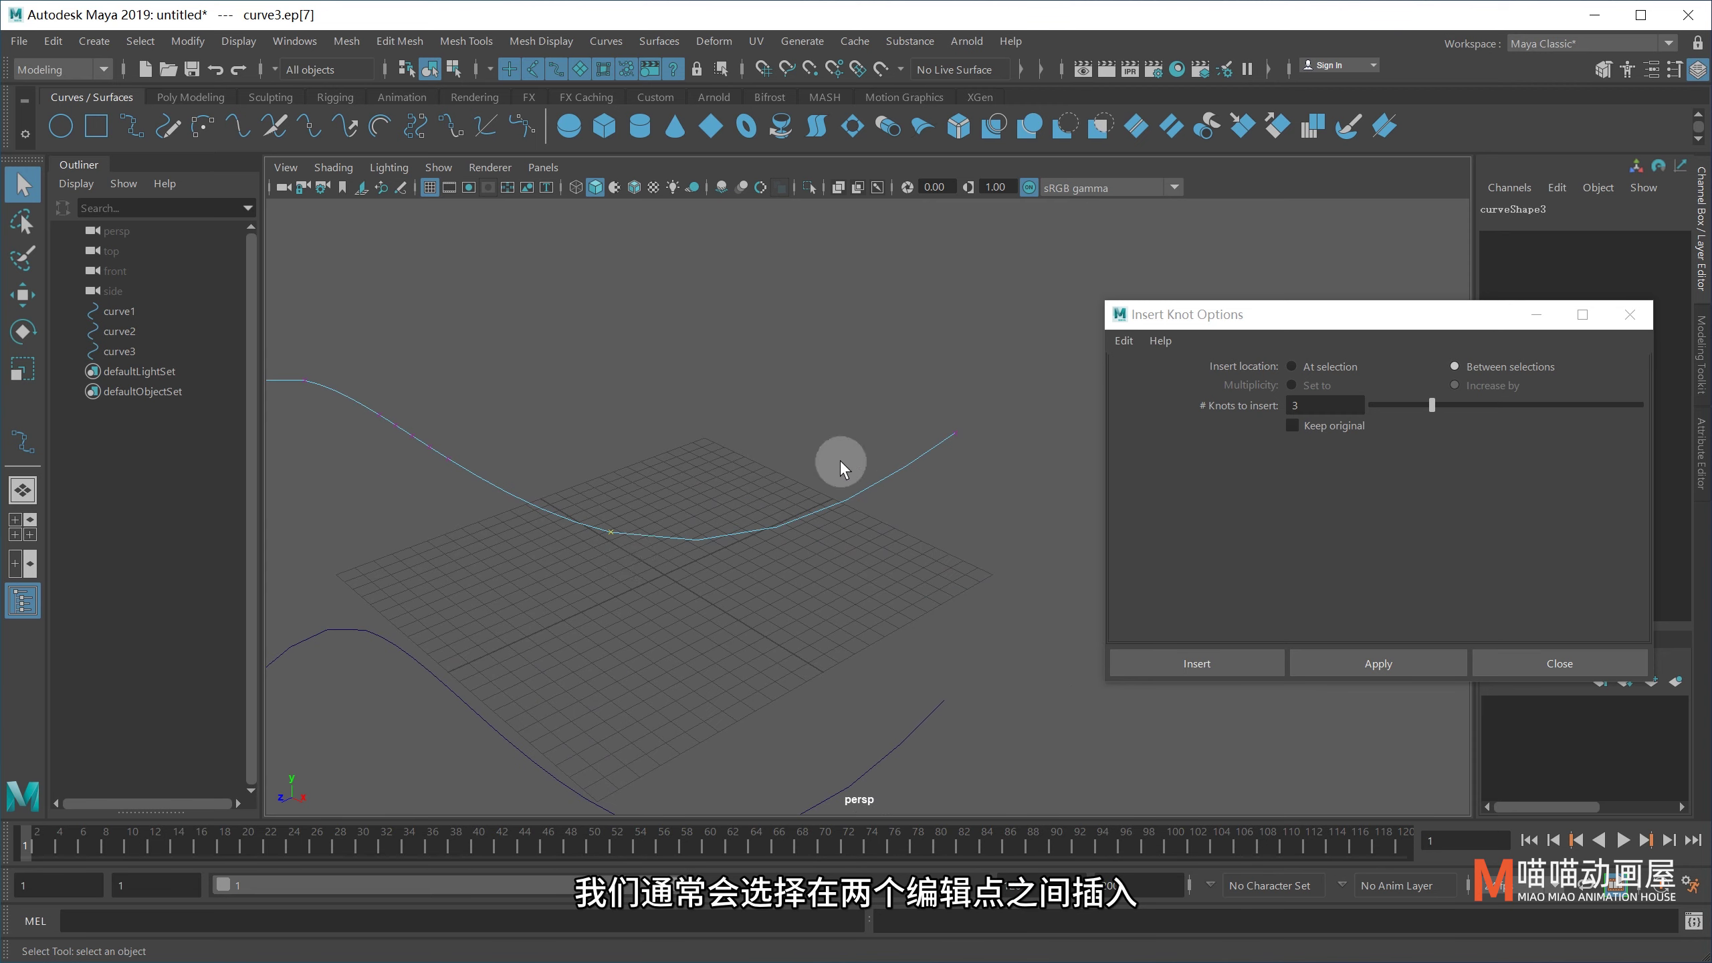
Insert 3 knots between two neighbouring edit points on curve3's right span.
shift+drag(921, 386, 1048, 467)
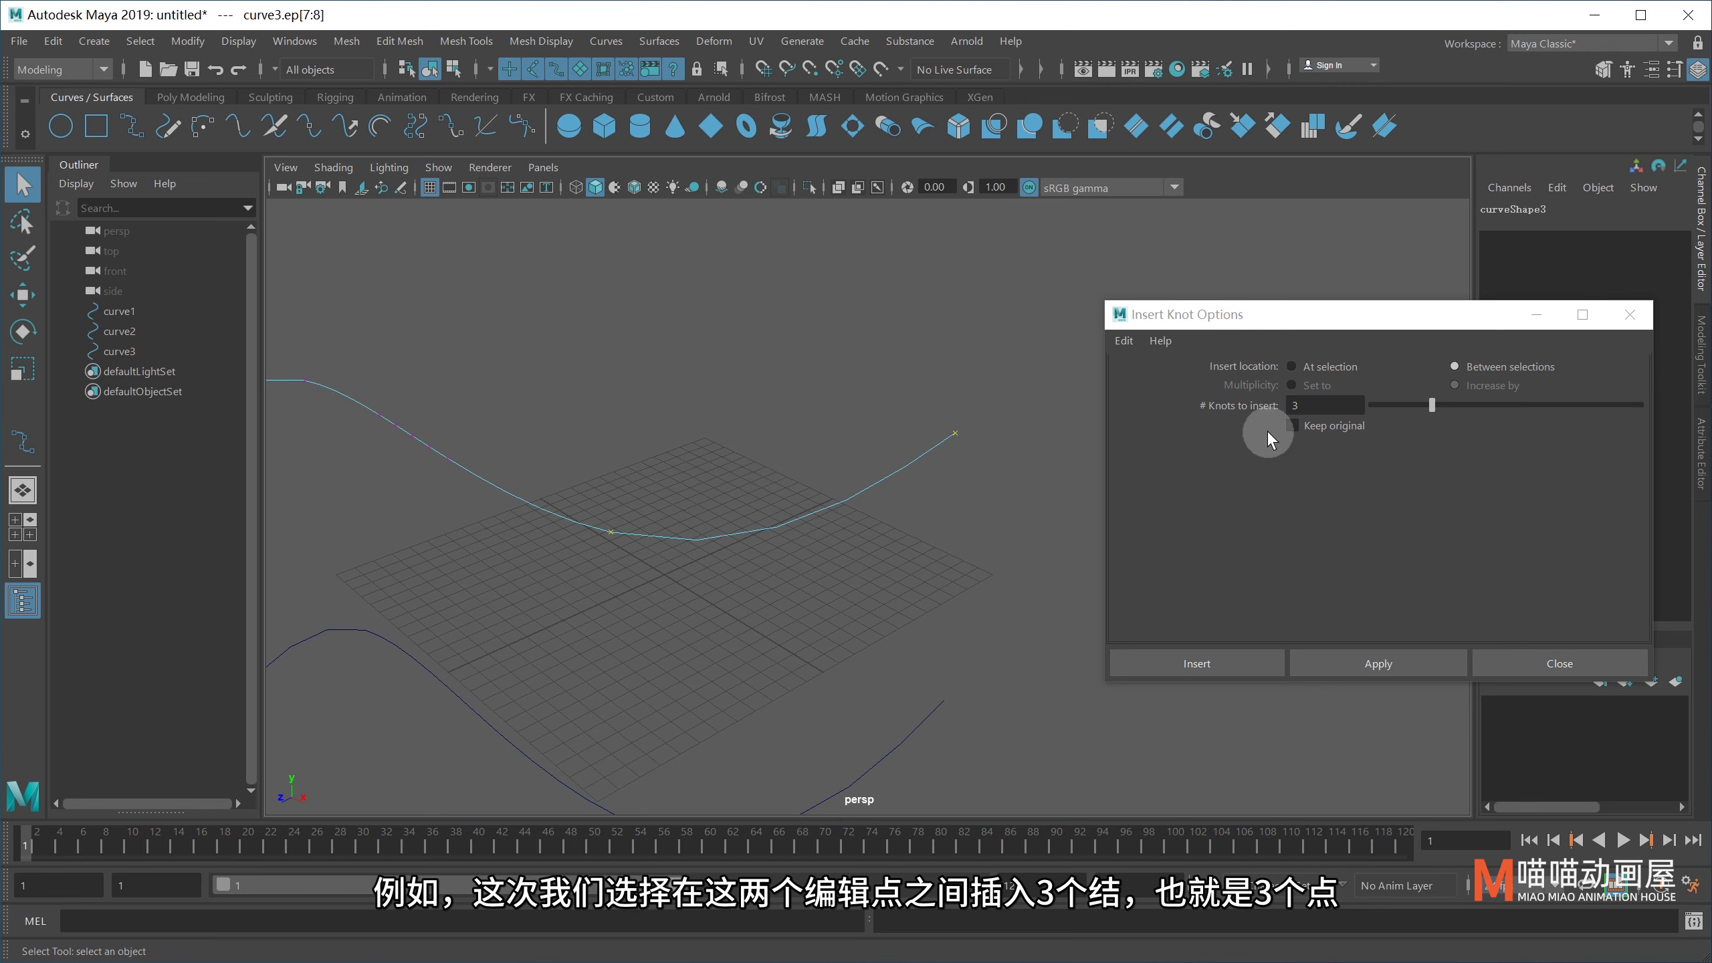
double_click(1323, 406)
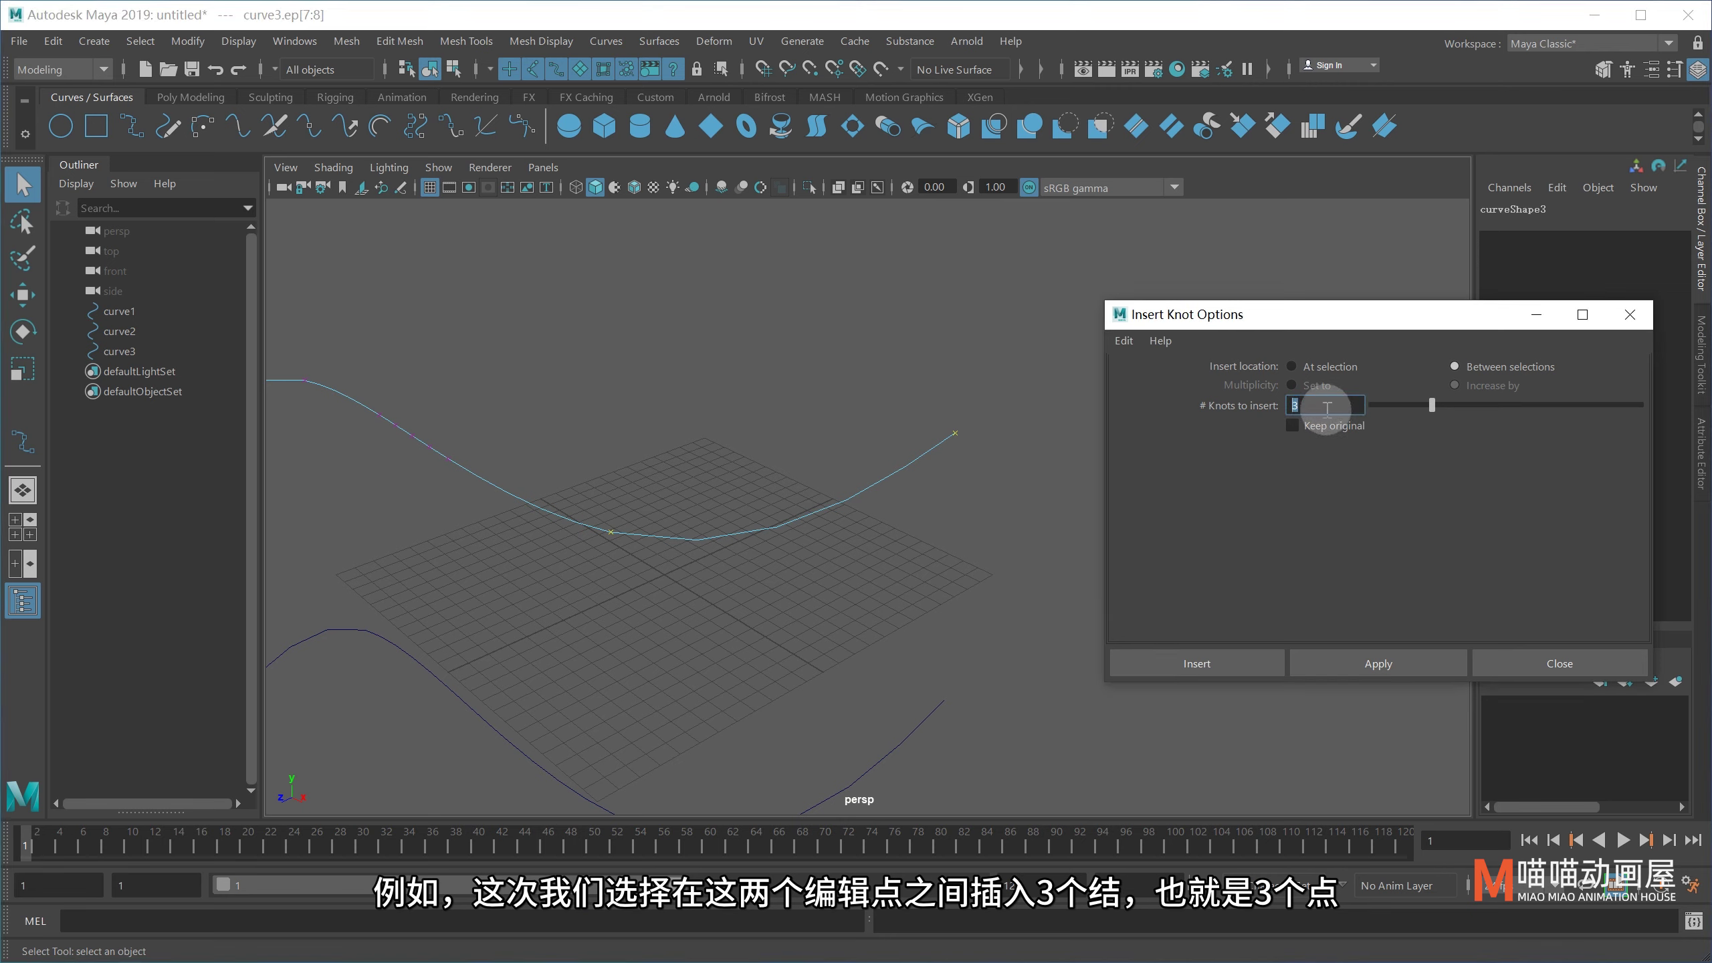
click(1355, 666)
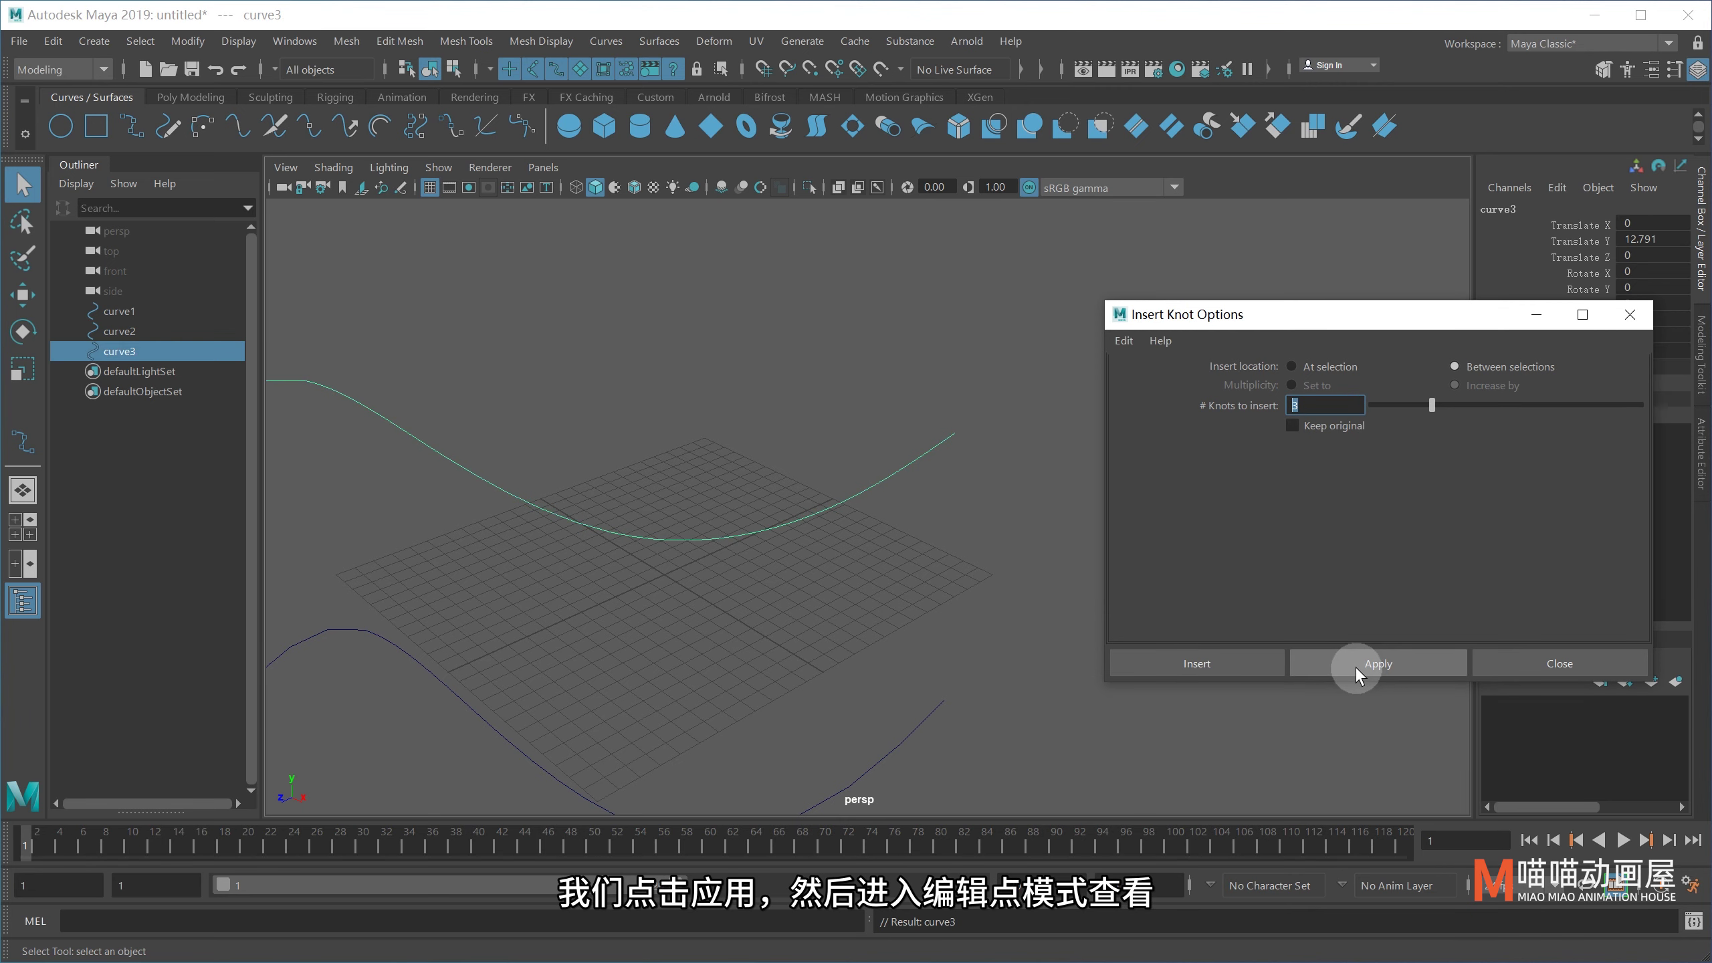
Inspect the new edit points, then the three new control vertices on the right.
right_click(830, 497)
click(829, 554)
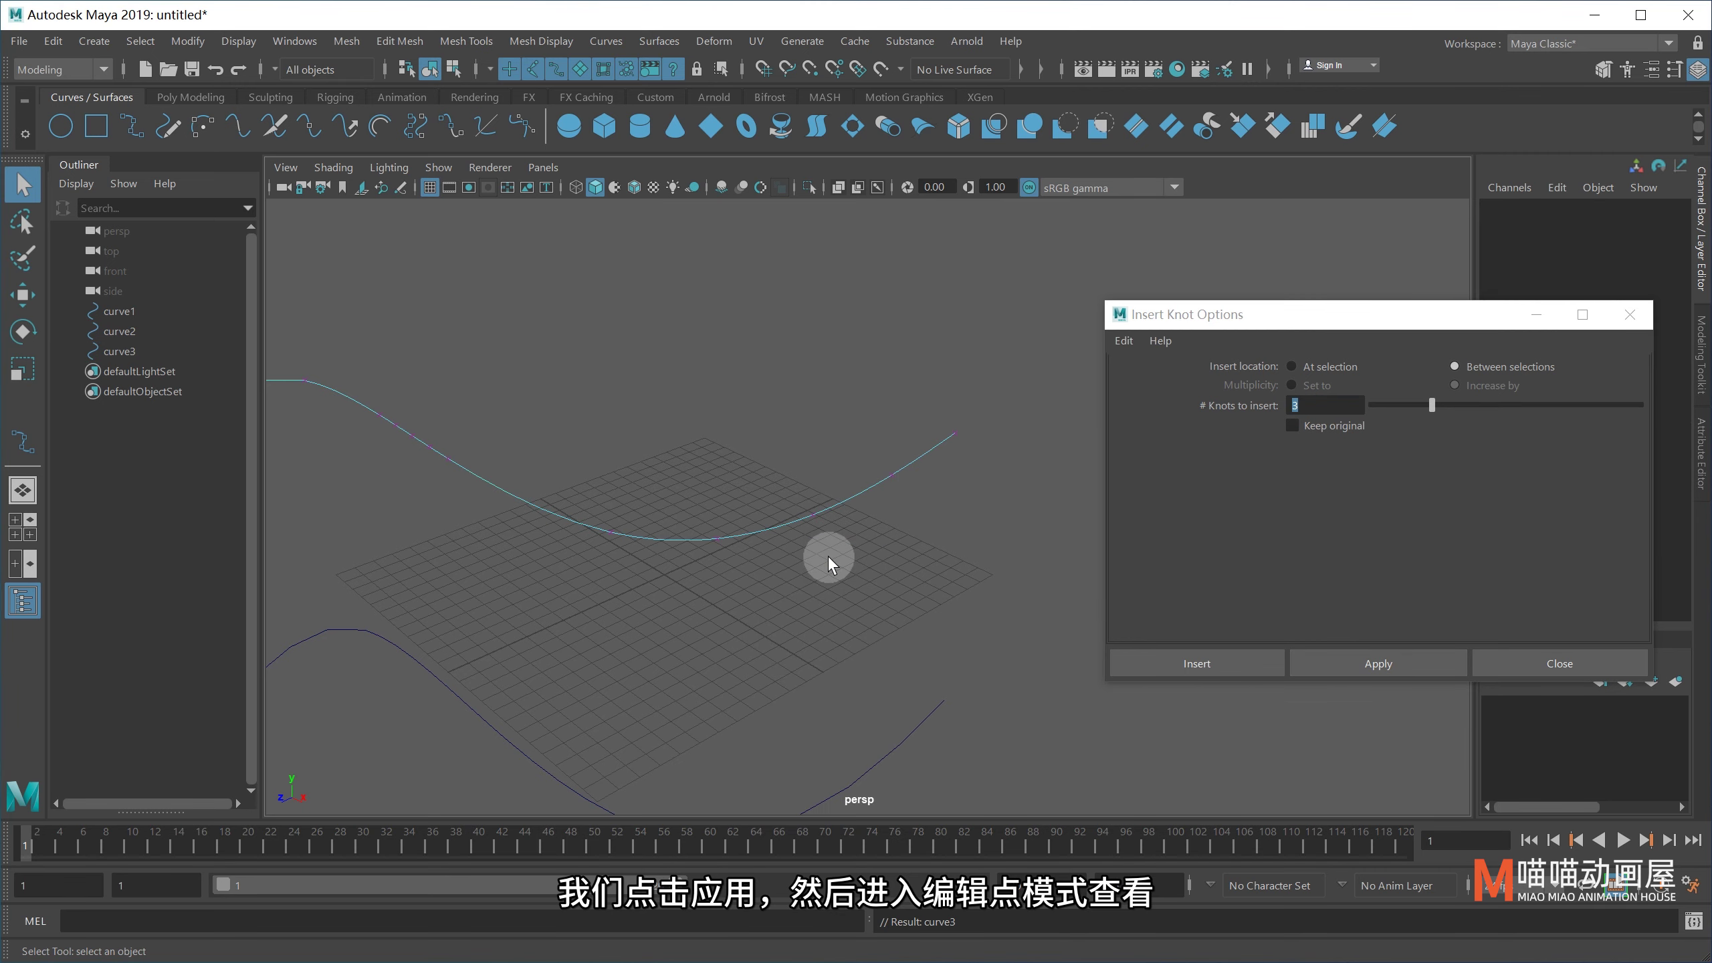
drag(679, 420, 902, 578)
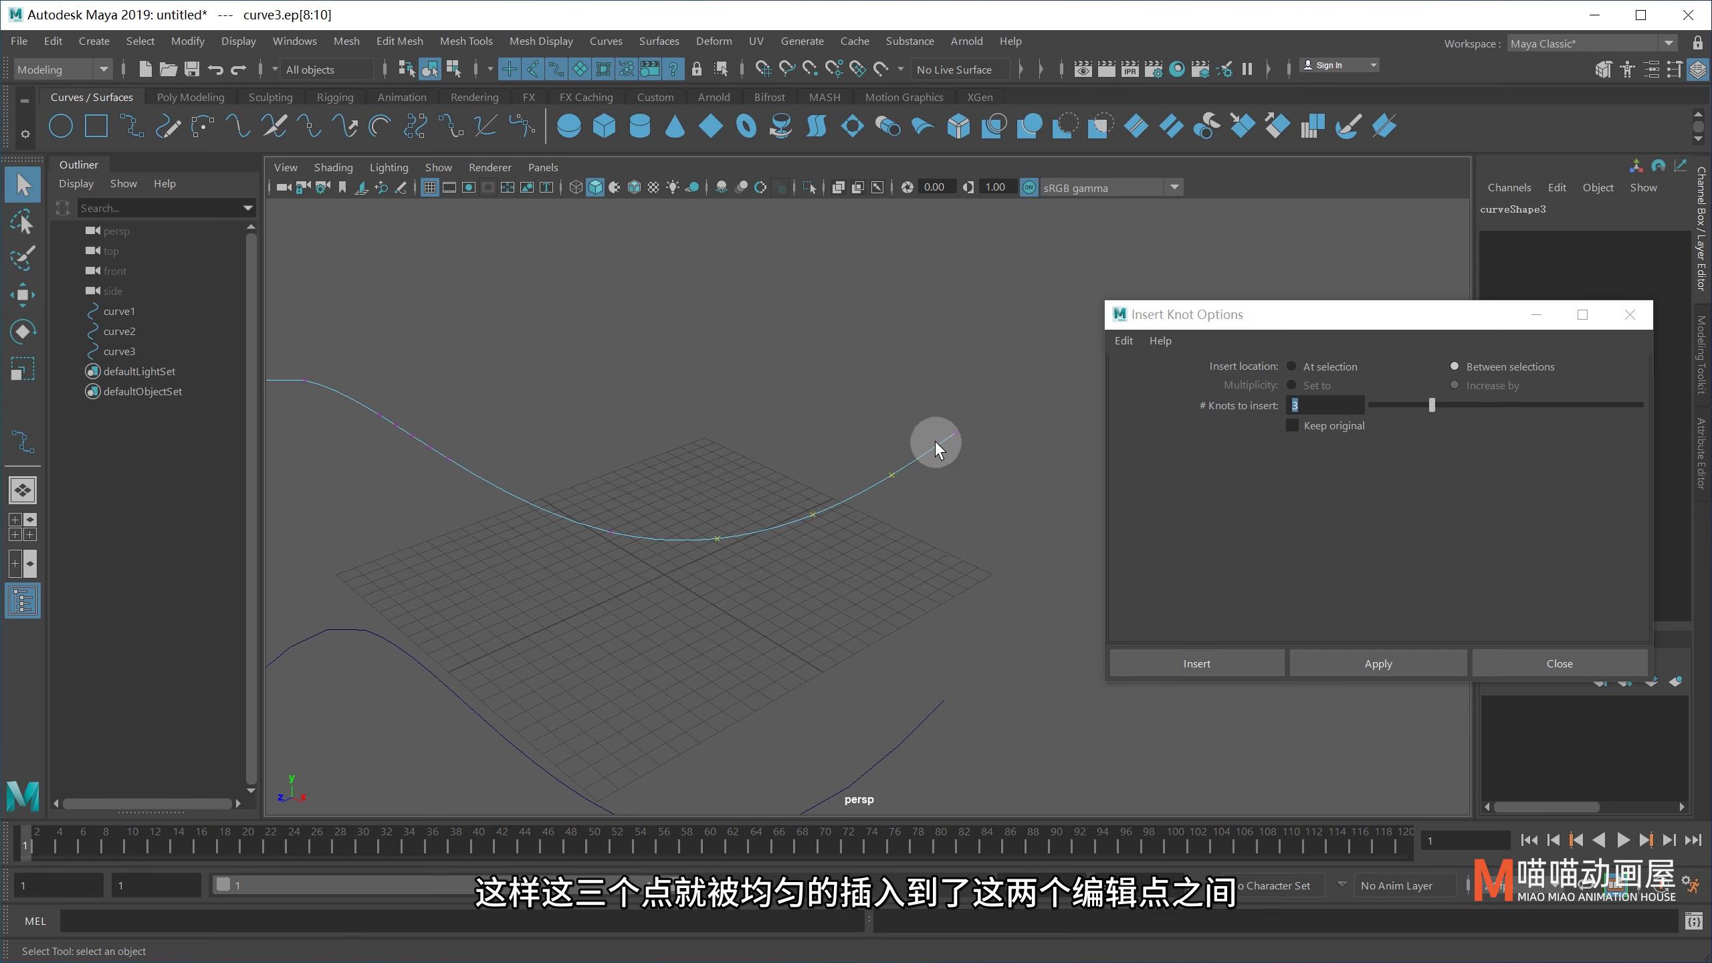
right_drag(935, 446, 828, 438)
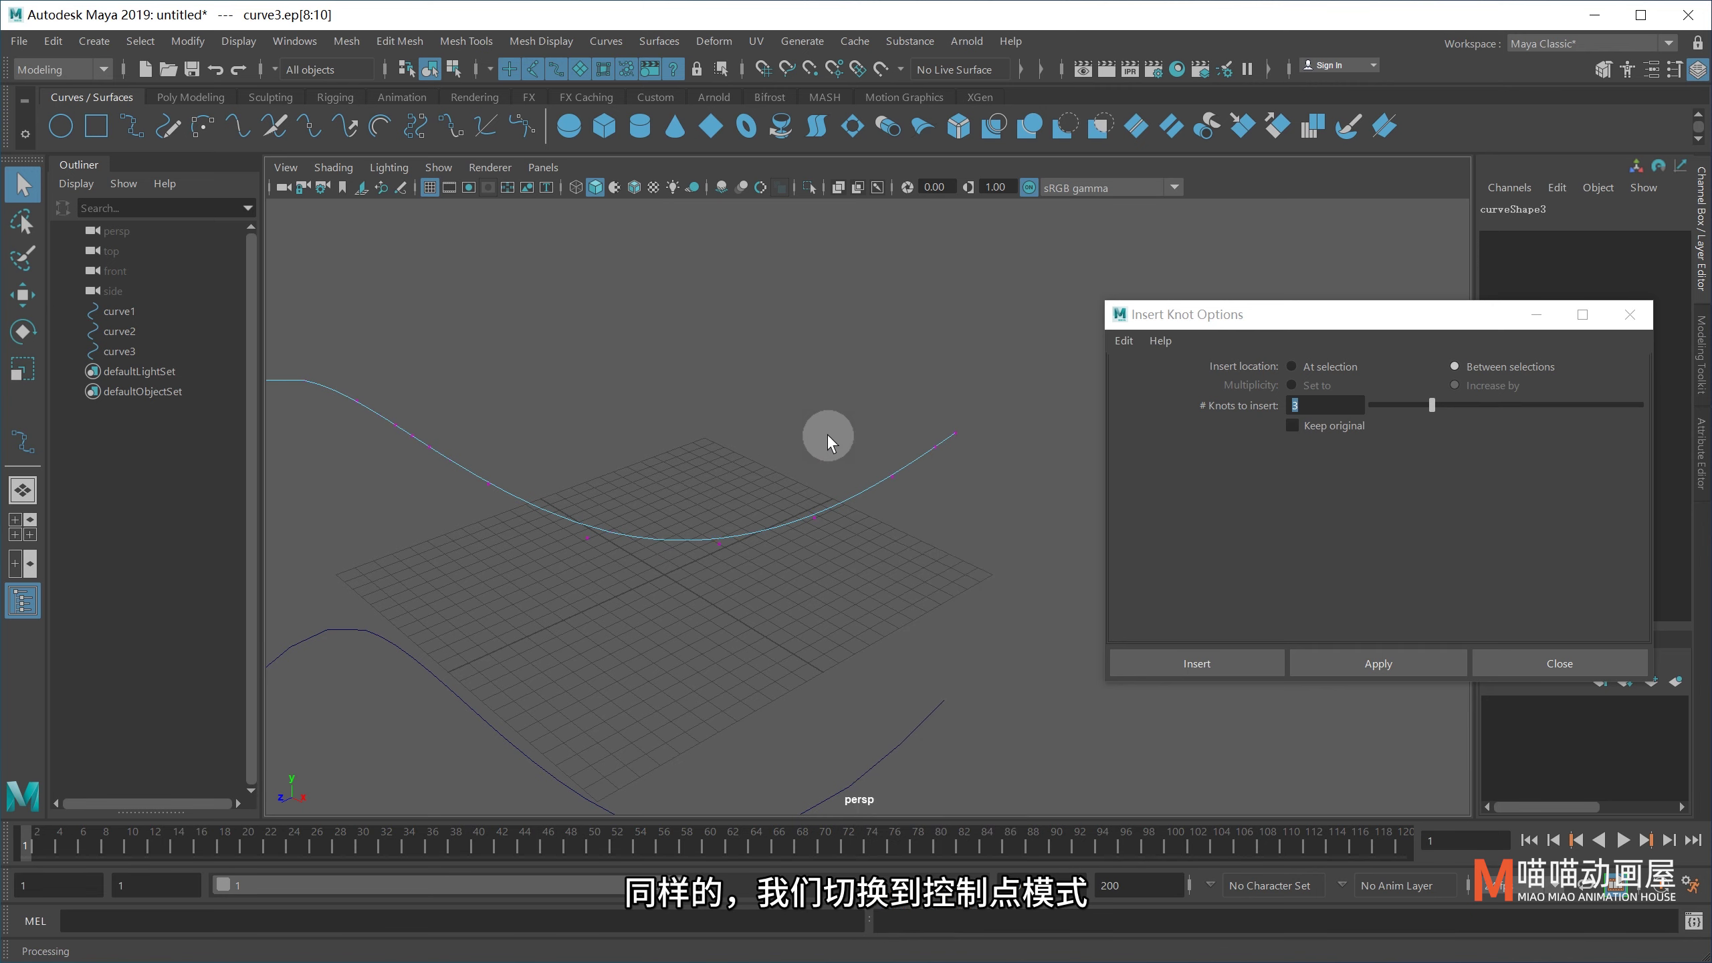
drag(713, 393, 942, 538)
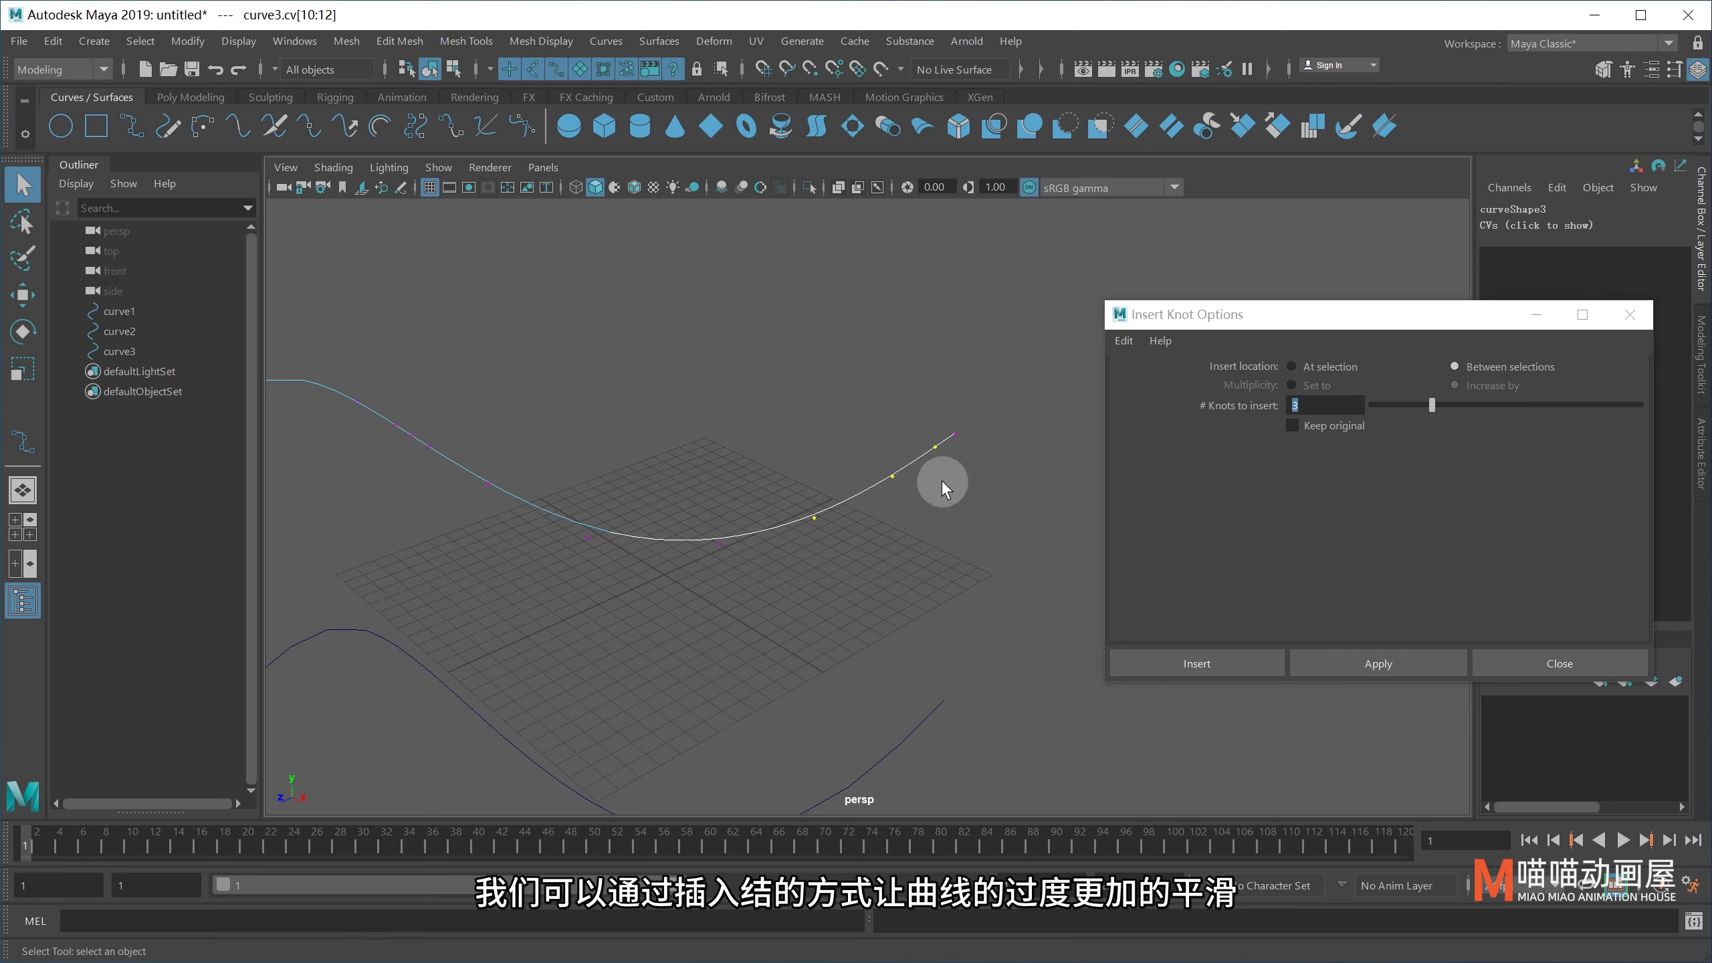
Insert 5 knots between curve3's first two edit points on its left bend.
click(920, 502)
mouse_move(572, 568)
alt+middle_down()
mouse_move(947, 616)
mouse_move(845, 605)
alt+middle_up()
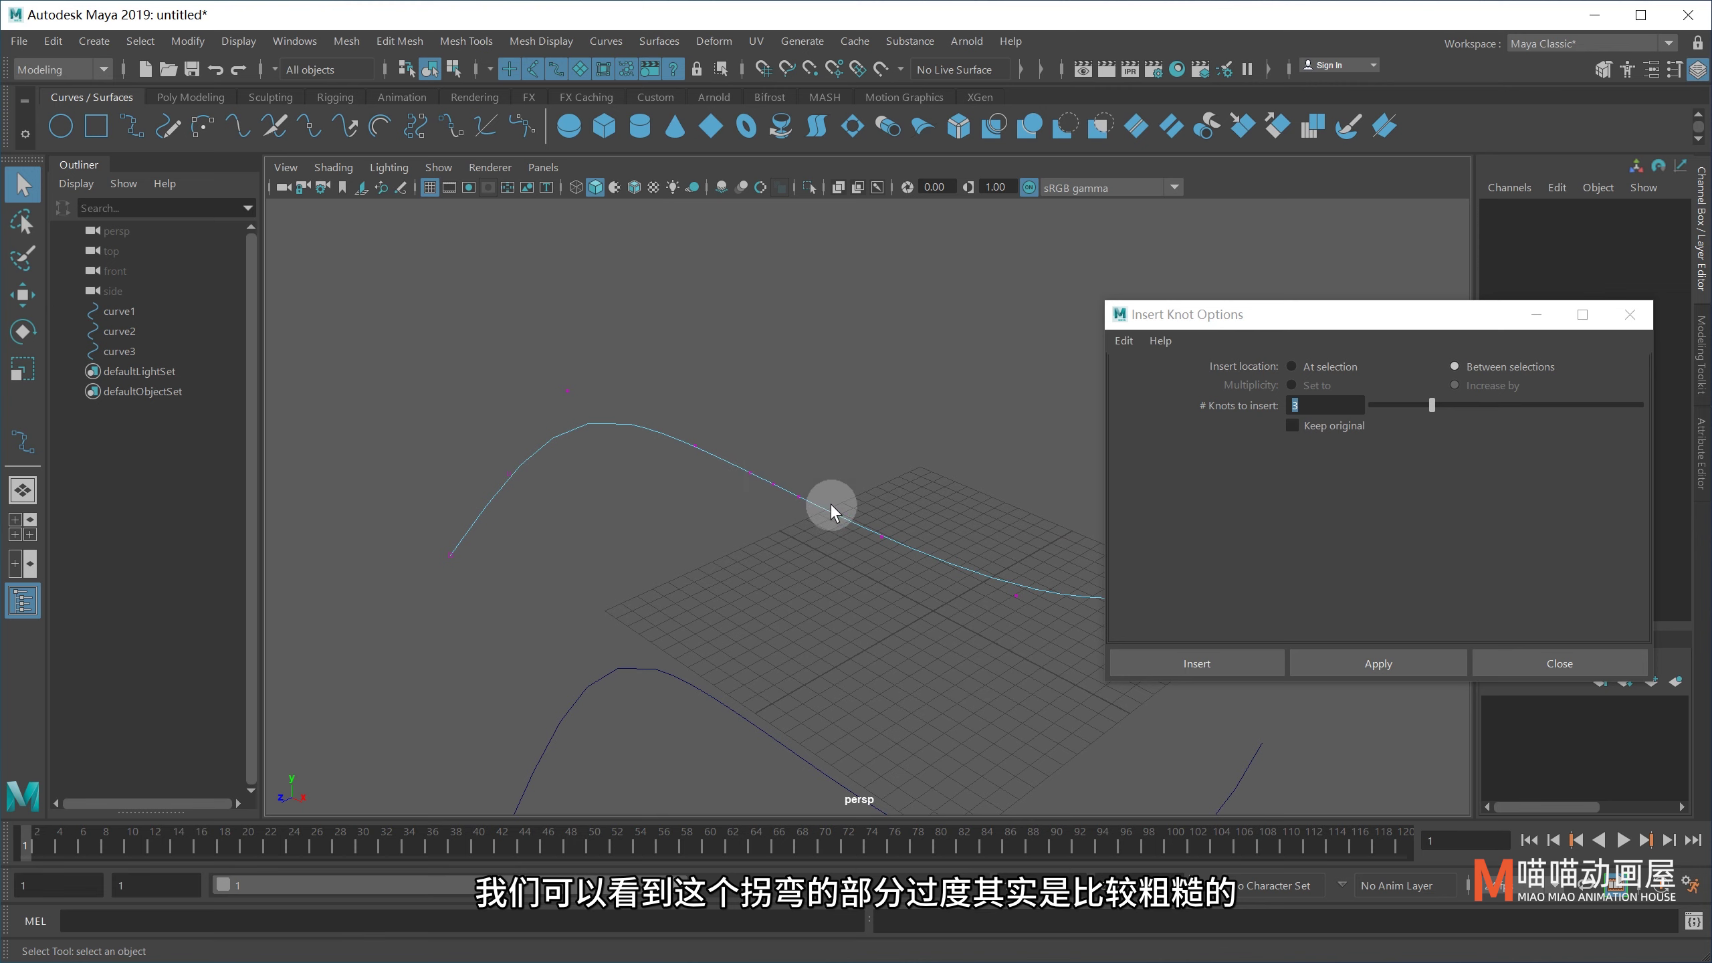
right_drag(829, 503, 828, 556)
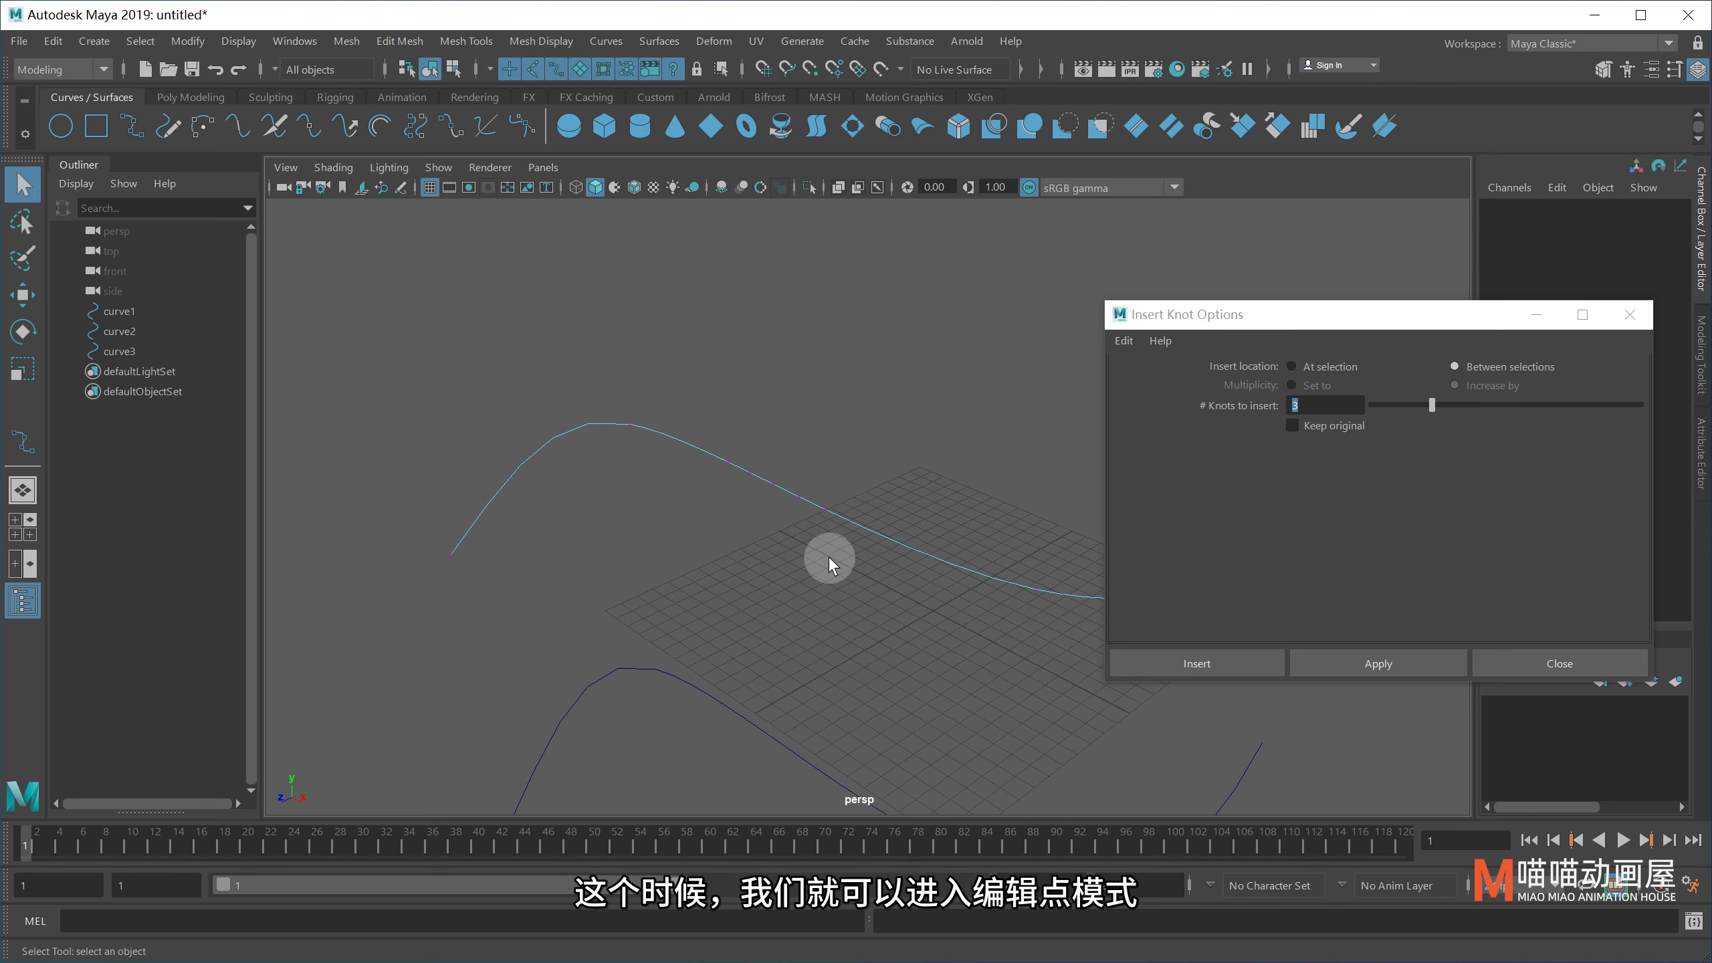
drag(423, 546, 559, 583)
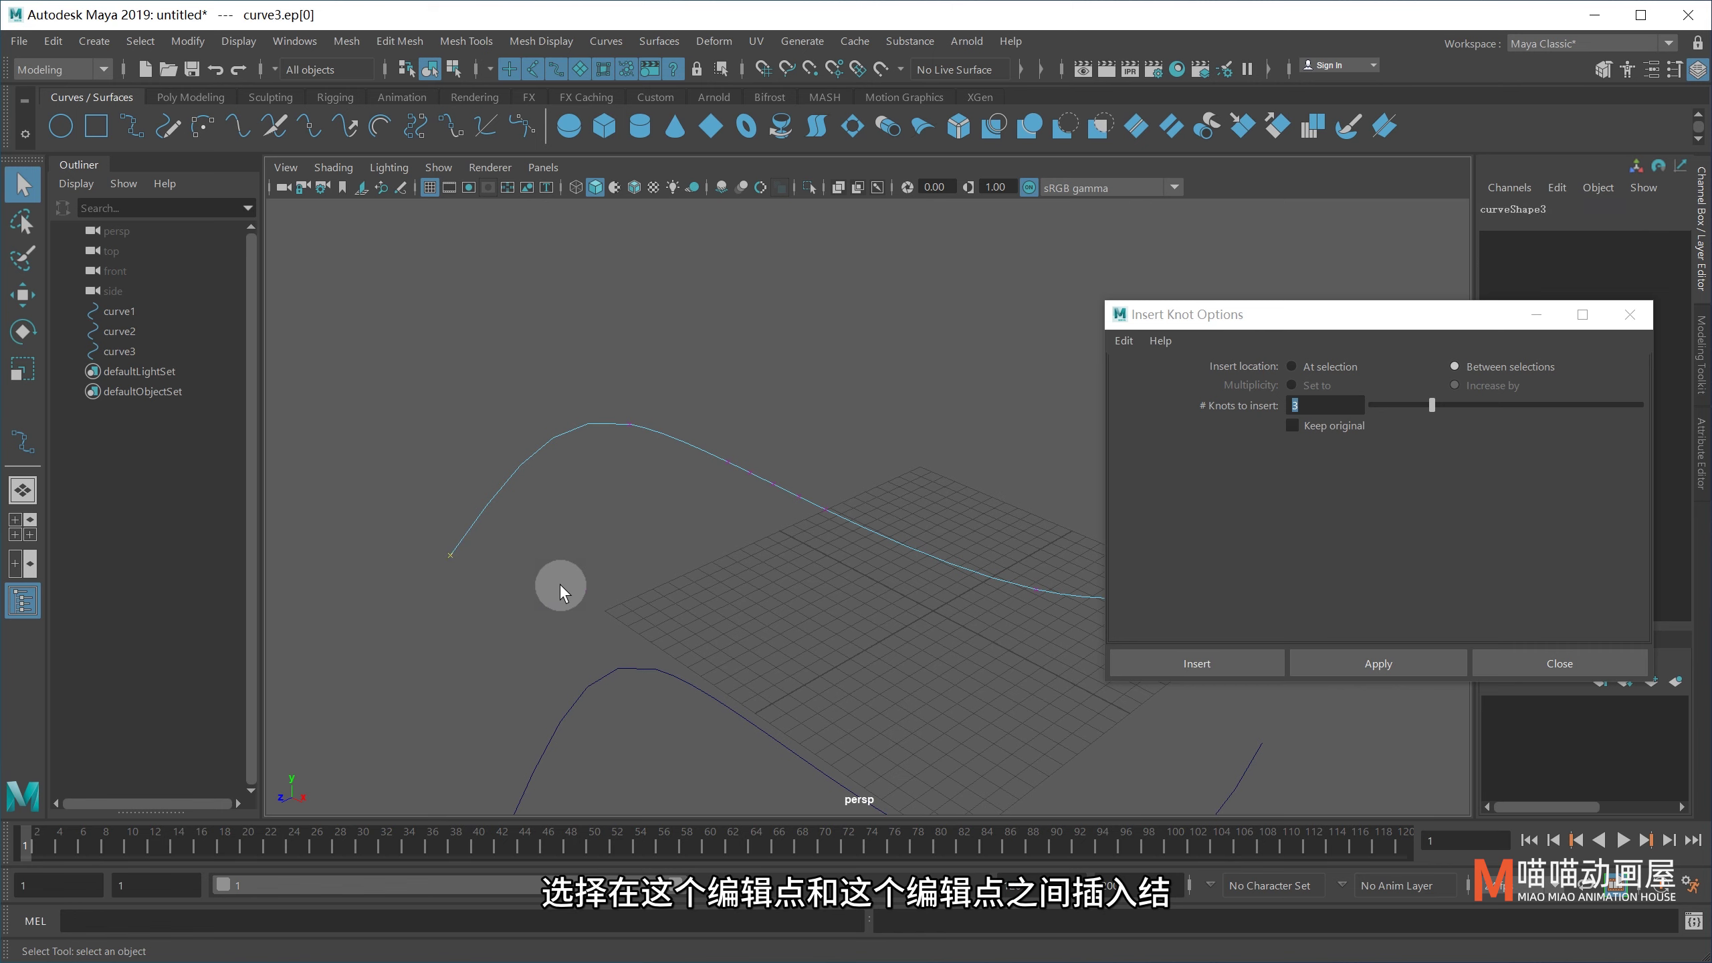
drag(706, 428, 734, 483)
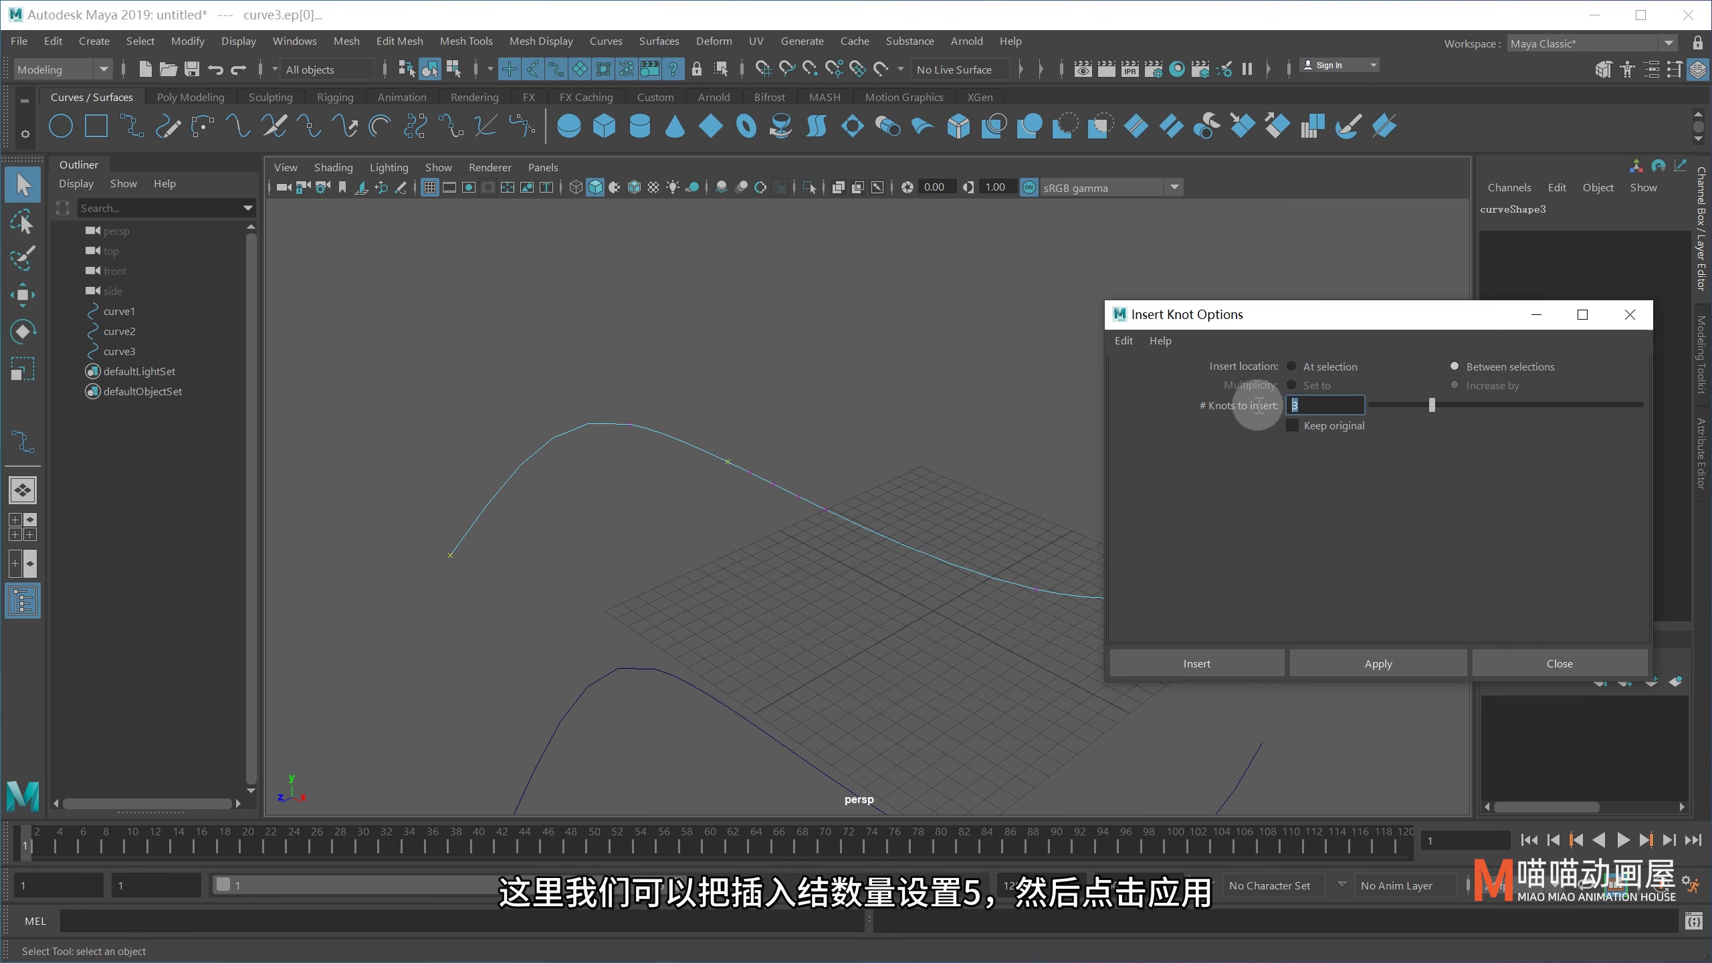
text(5)
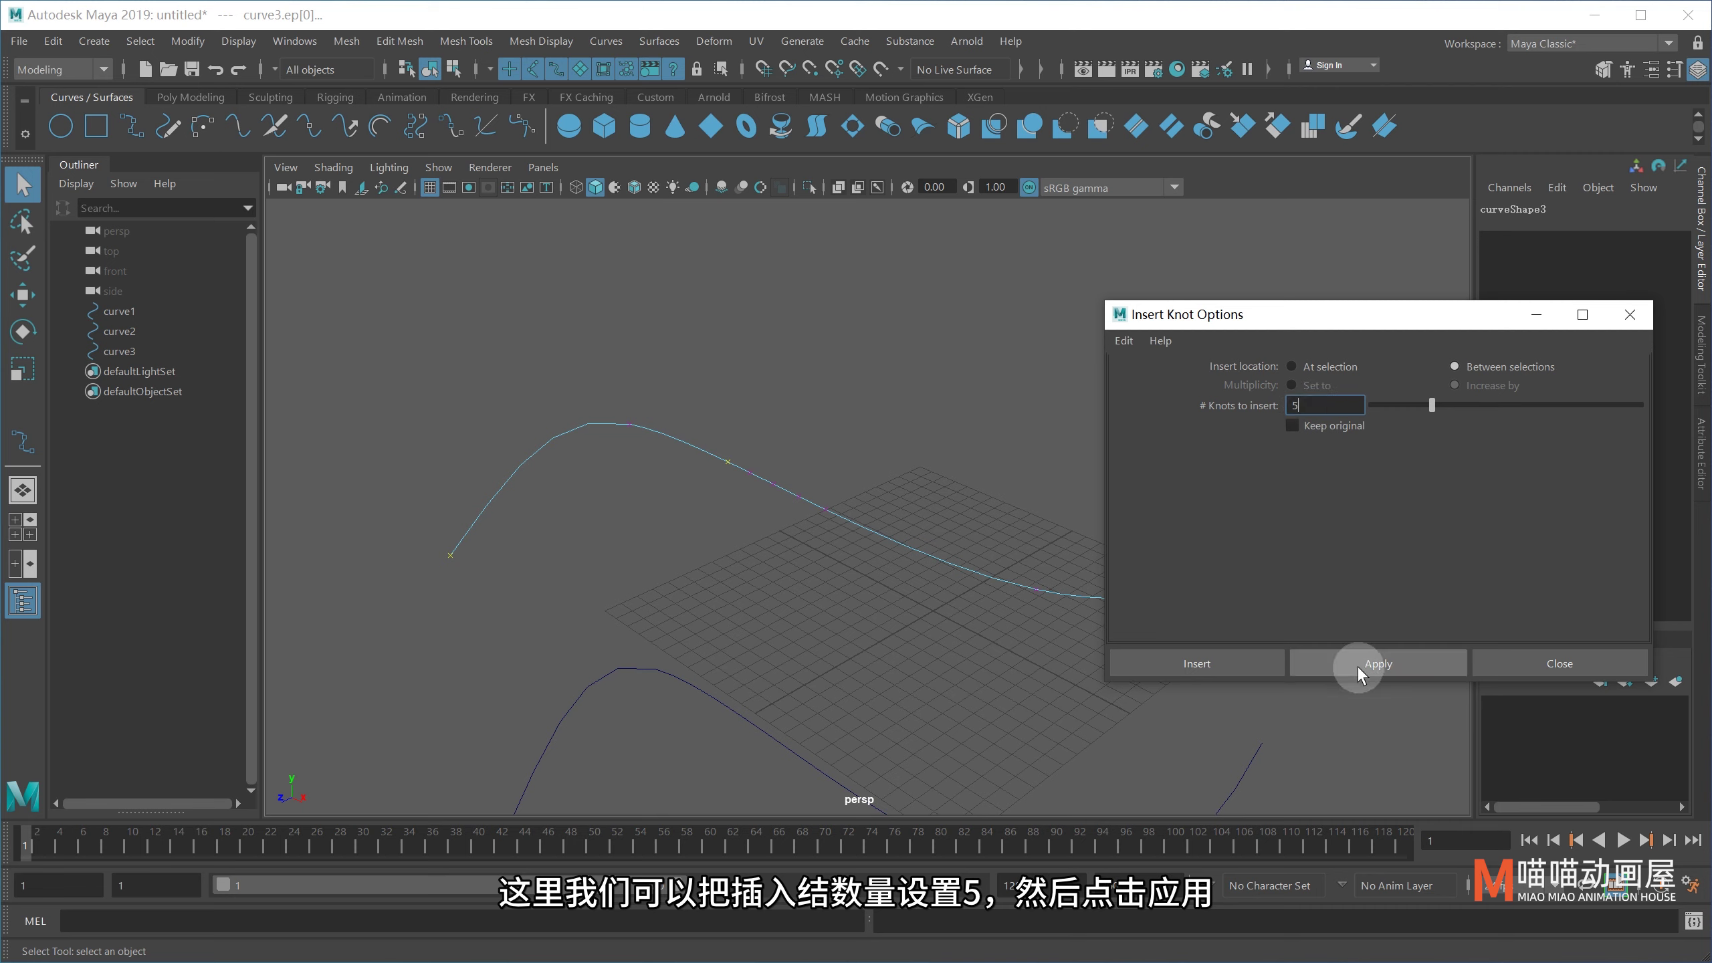
click(1356, 665)
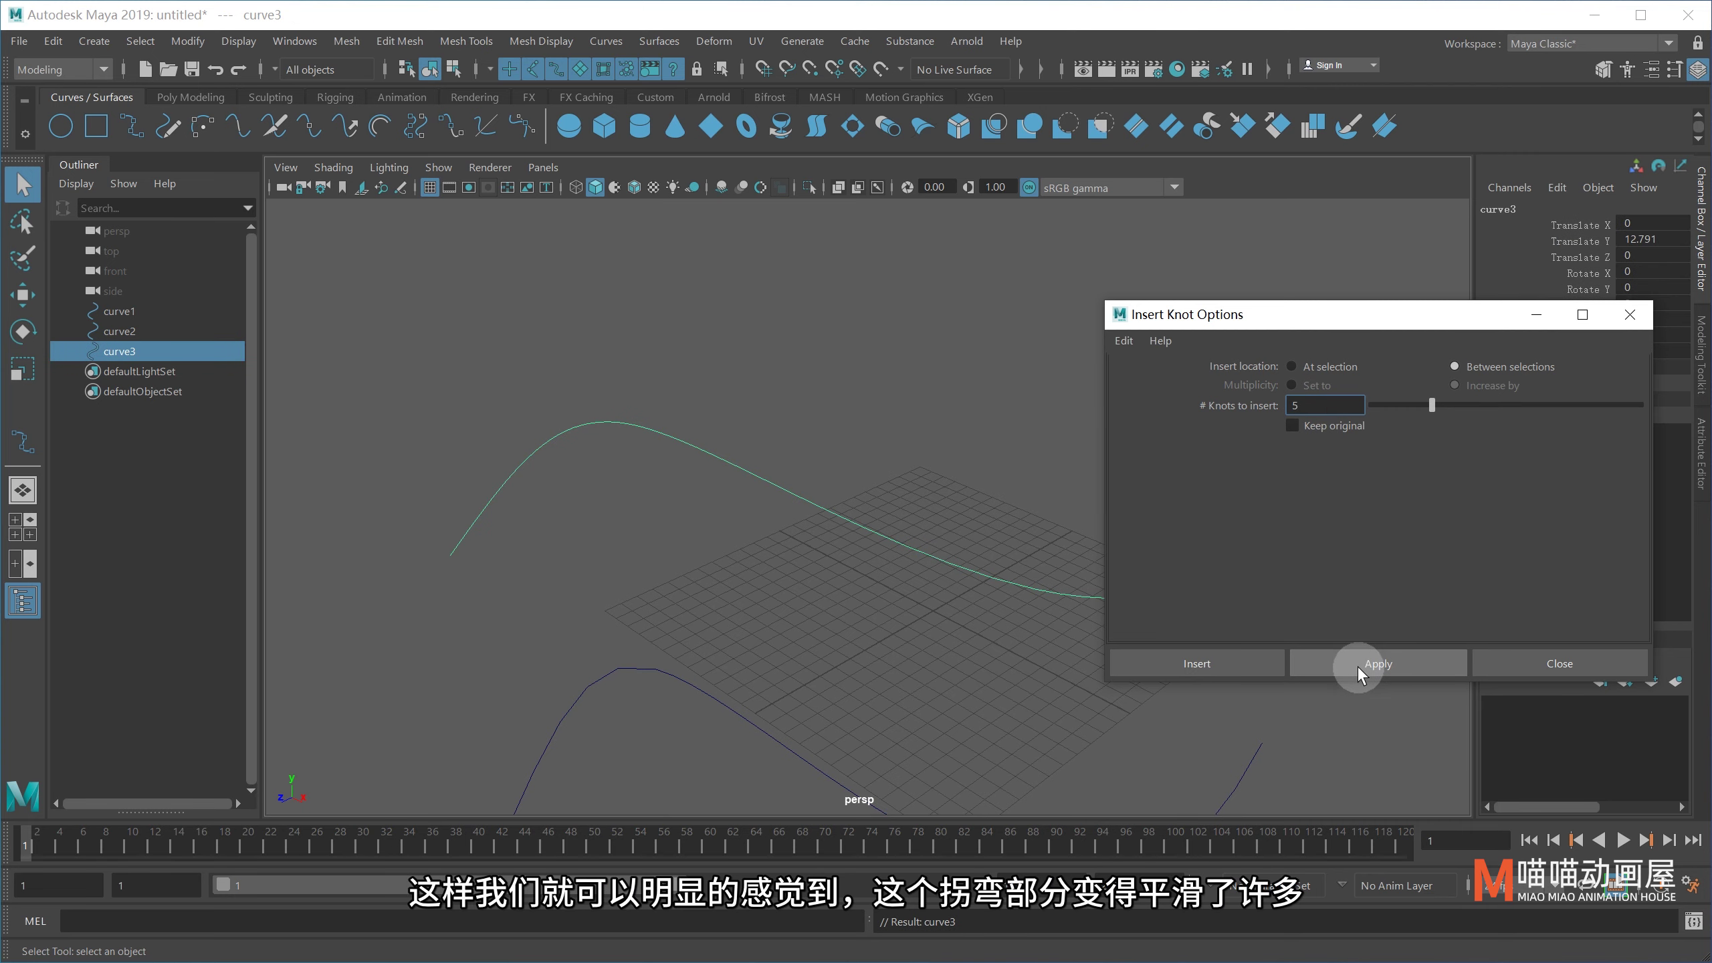
click(640, 425)
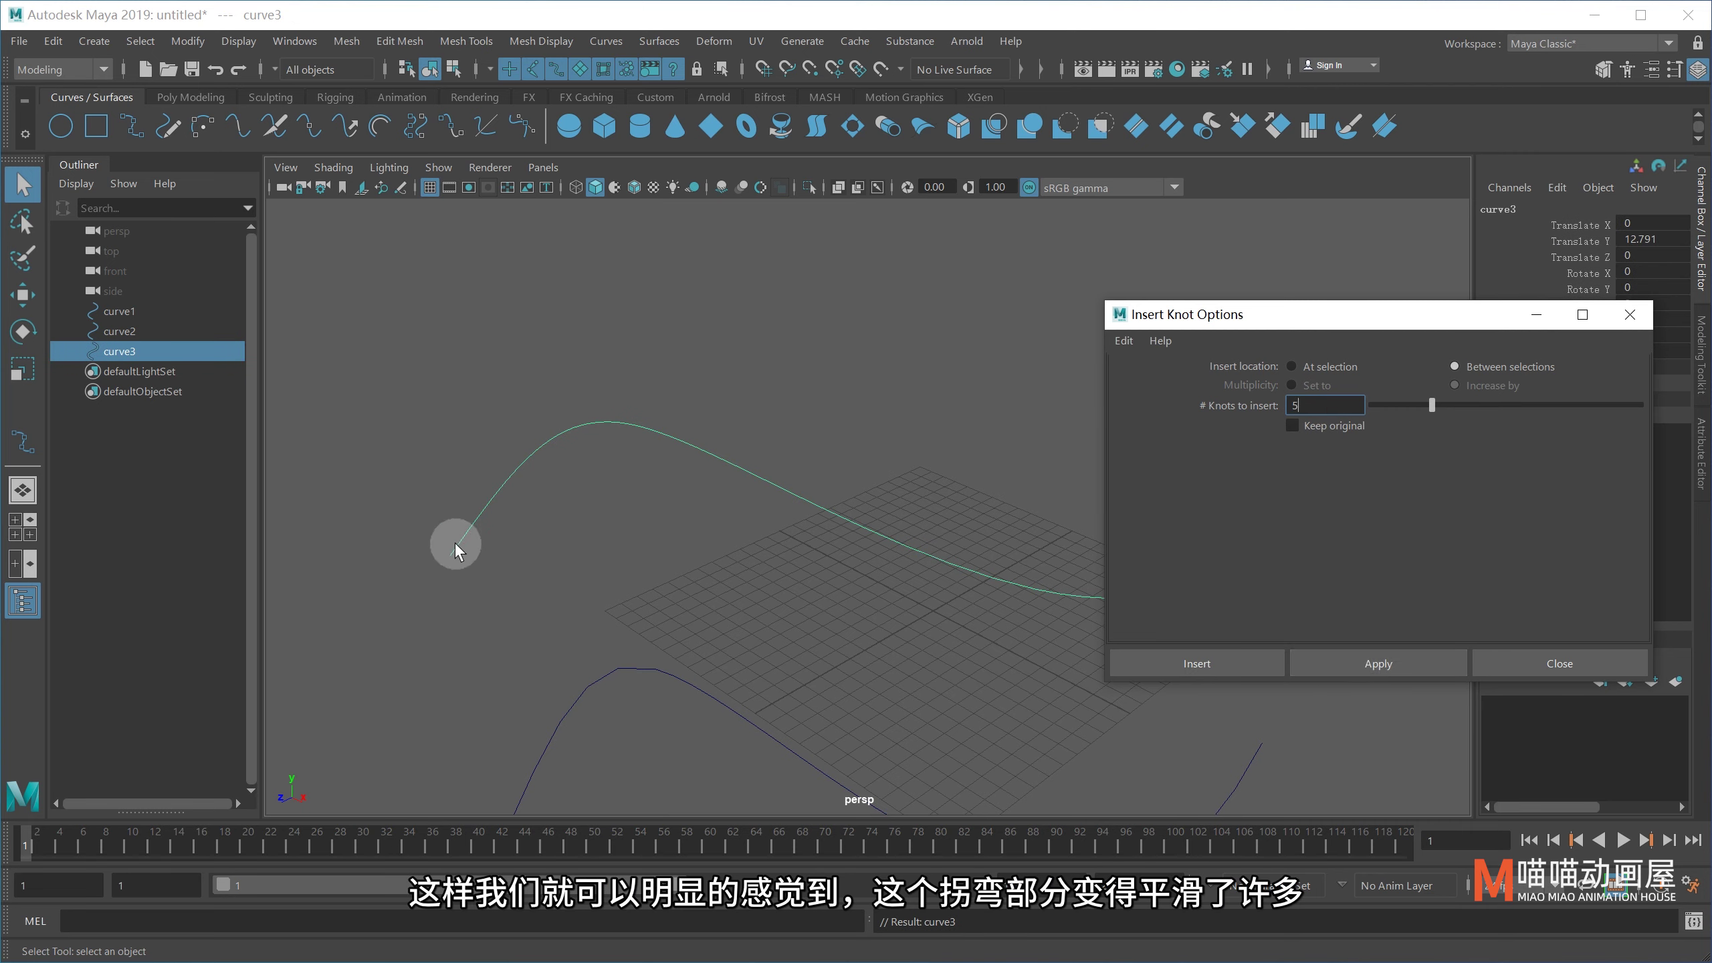